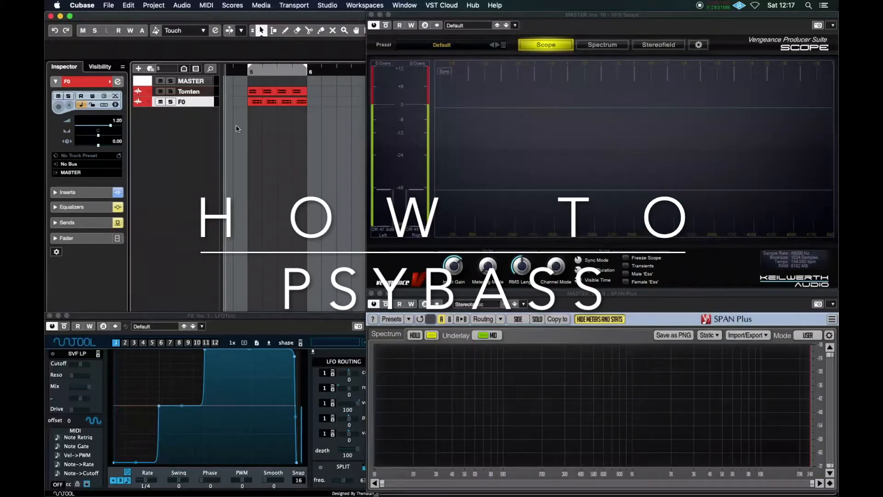
- Remove the F0 track and add one Serum instrument track routed to MASTER
right_click(201, 103)
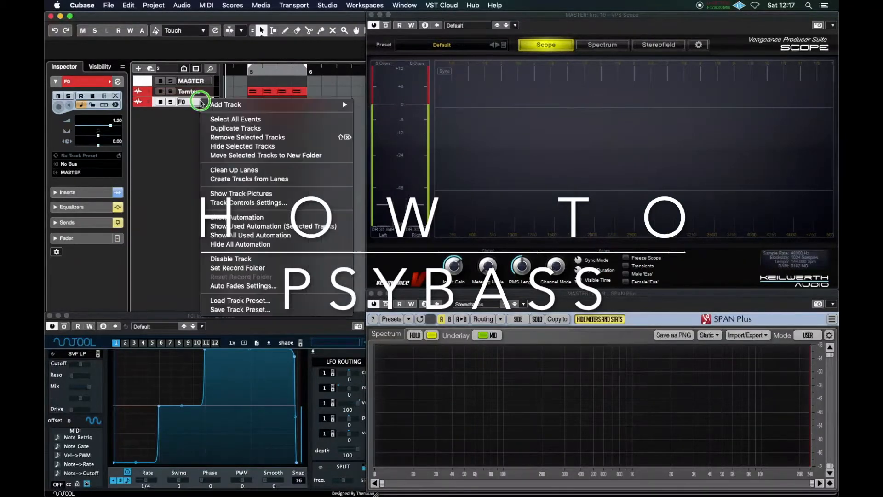
click(223, 137)
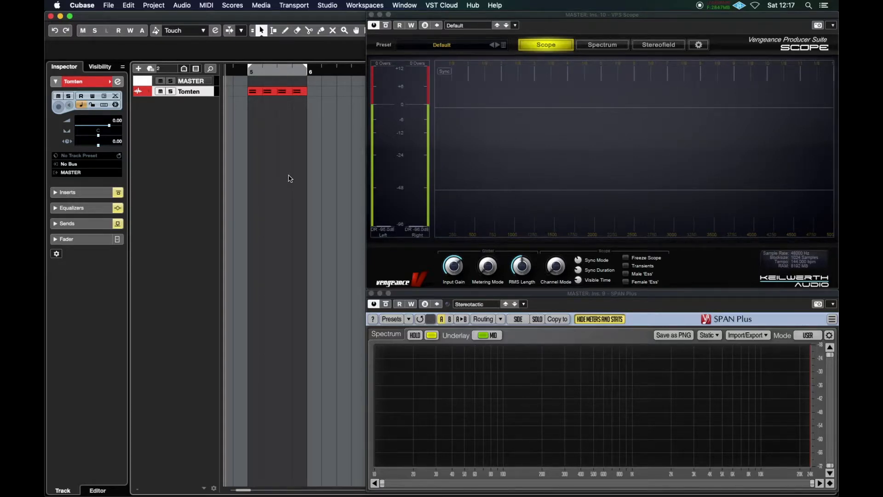
right_click(174, 129)
click(198, 140)
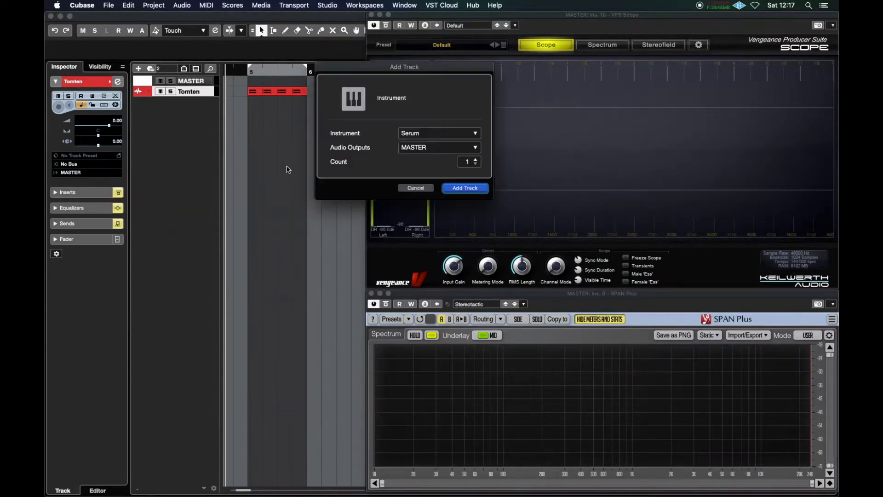
key(Return)
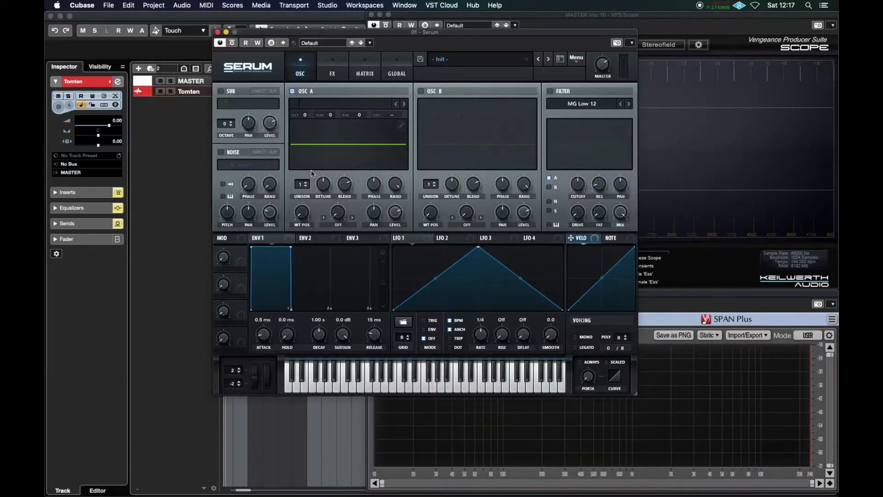
- Close the Serum, VPS Scope and SPAN Plus plug-in windows to clear the project view
click(218, 32)
click(371, 14)
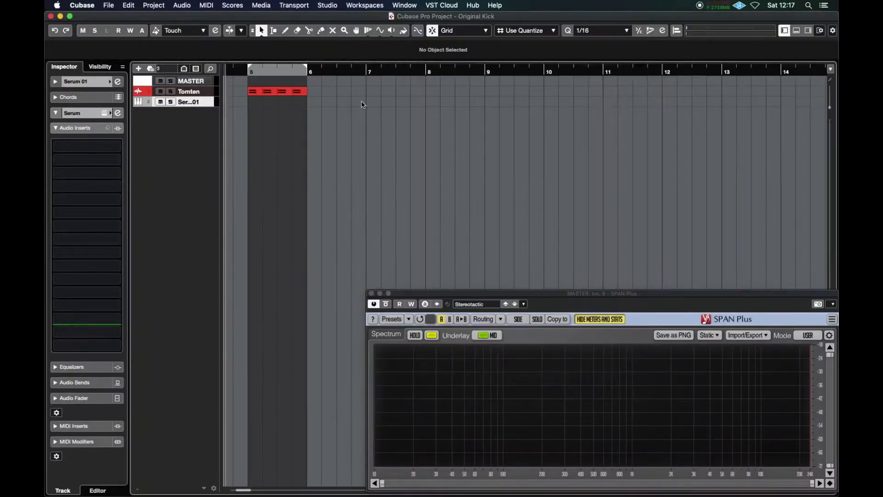
click(372, 293)
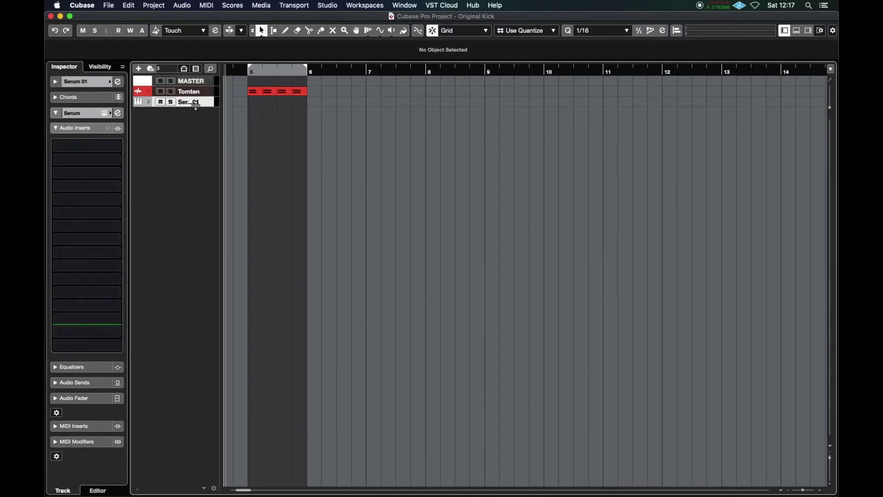
- Draw a one-bar MIDI part on the Serum 01 track from bar 5 to bar 6 and open it for note editing
click(197, 103)
right_click(265, 168)
click(285, 170)
drag(253, 138, 307, 153)
right_click(331, 195)
click(331, 195)
double_click(282, 166)
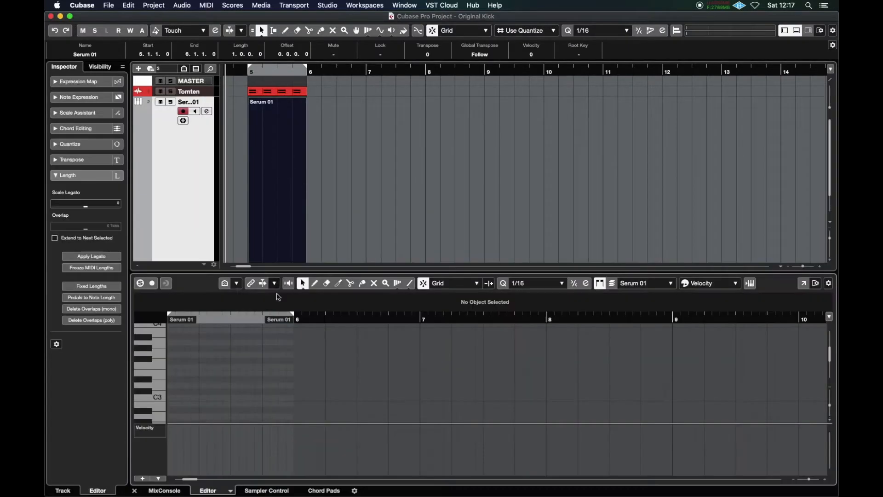
- Draw three consecutive 1/16 G0 notes on the second, third and fourth sixteenths of the first beat
right_click(208, 377)
click(217, 375)
scroll(197, 372, down, 5)
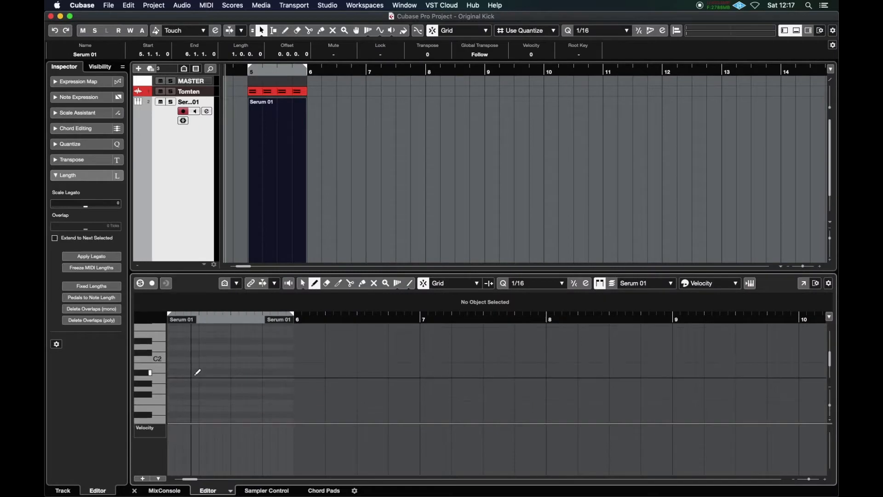
scroll(196, 372, down, 3)
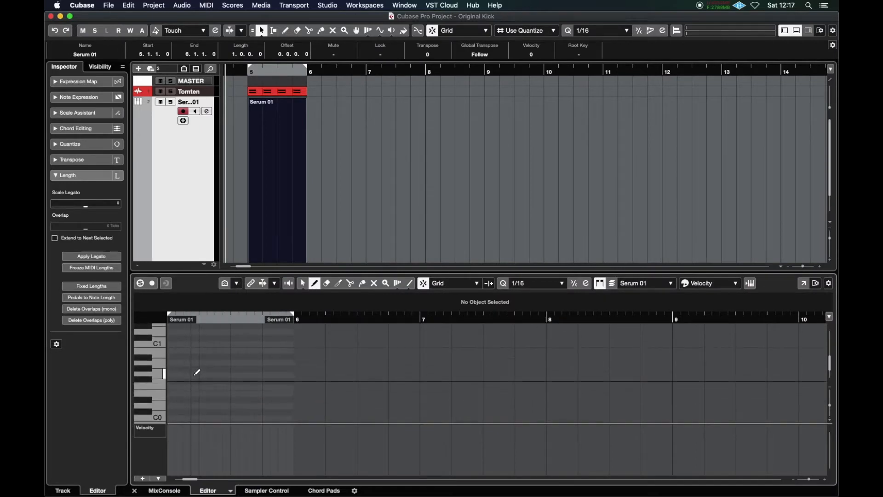
click(180, 375)
click(188, 374)
click(196, 375)
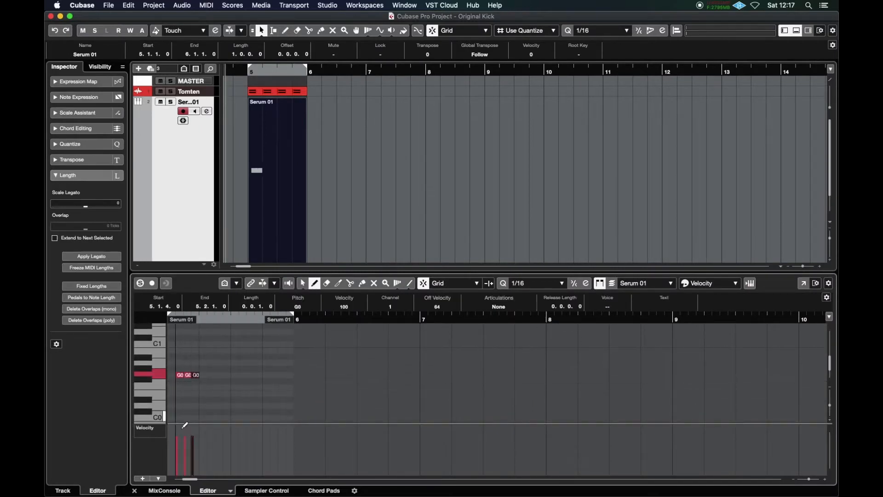
- Lower the first note's velocity and repeat the three-note group on every beat of the bar
click(178, 457)
key(1)
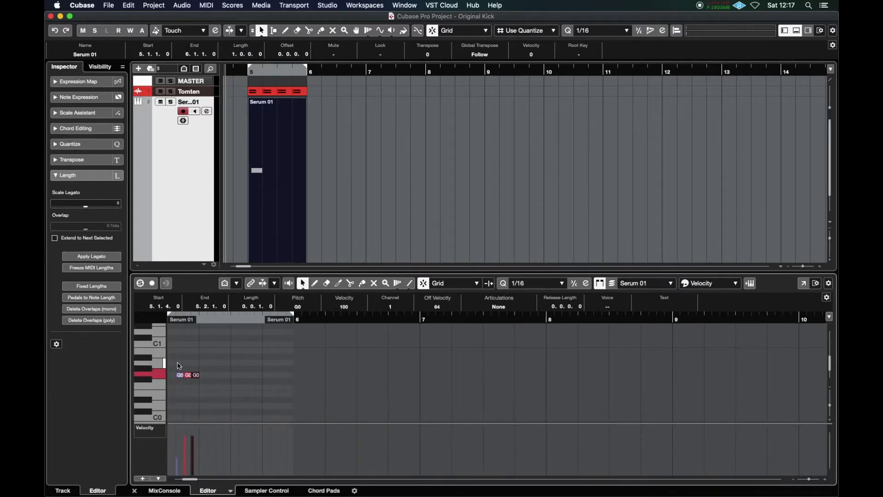
drag(176, 359, 249, 418)
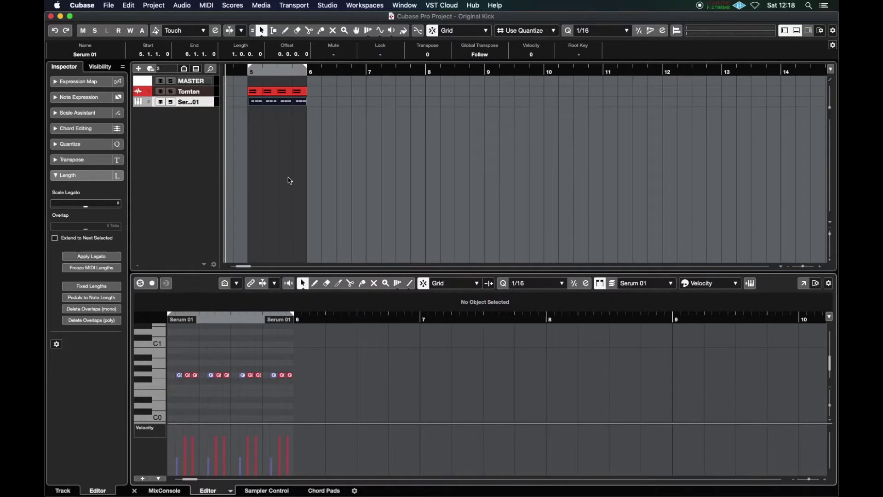
click(289, 179)
- Open Serum and set Envelope 1 to 0.0 ms attack, 104 ms decay and 13 ms release
click(104, 113)
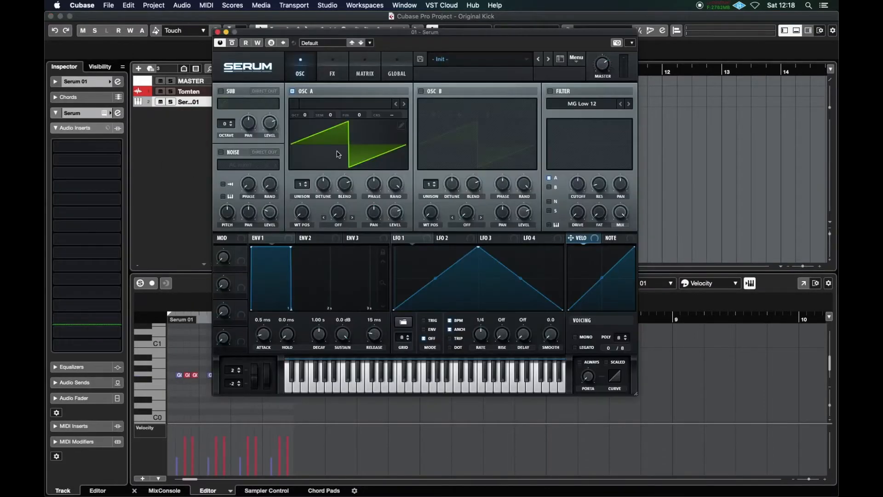
drag(401, 35, 408, 3)
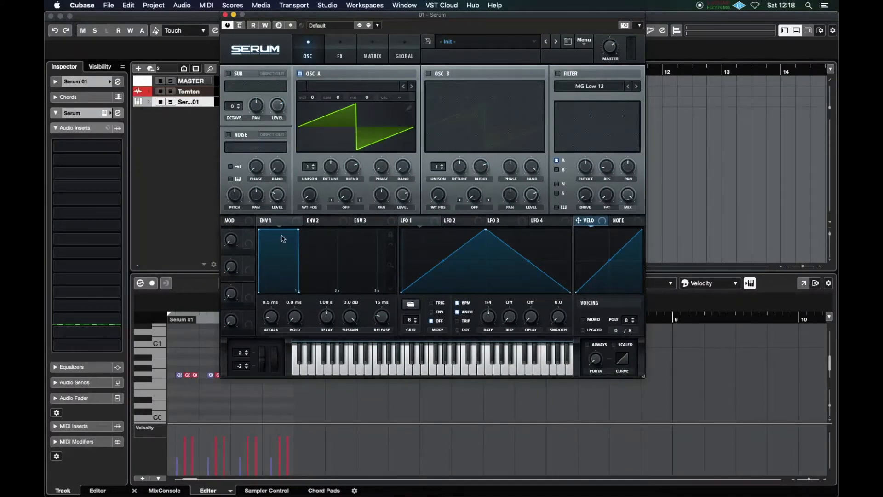
drag(274, 317, 278, 385)
mouse_move(327, 306)
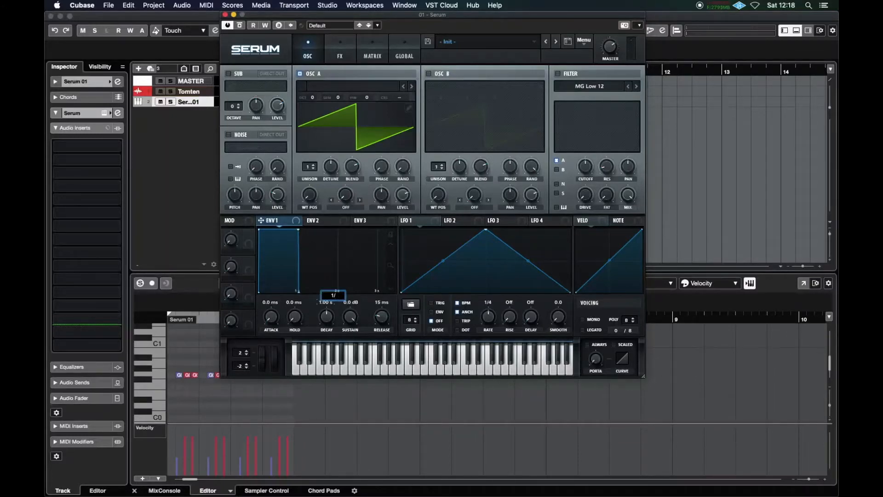
drag(326, 316, 327, 349)
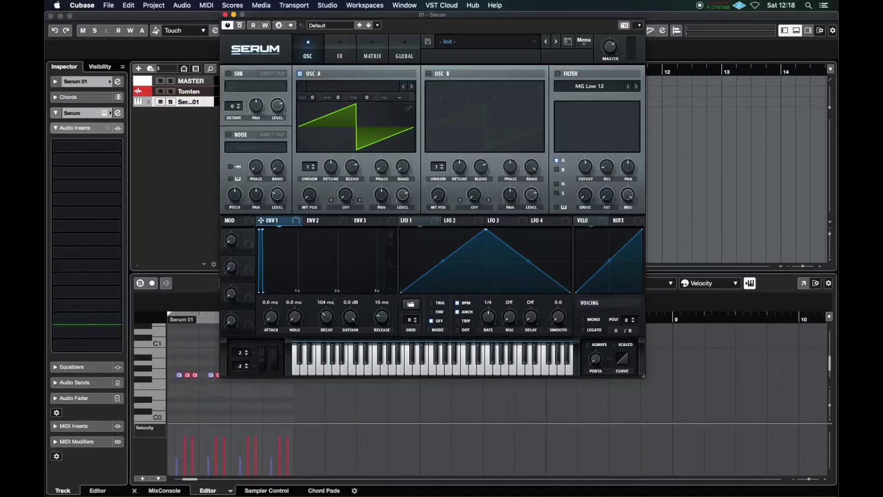
mouse_move(385, 305)
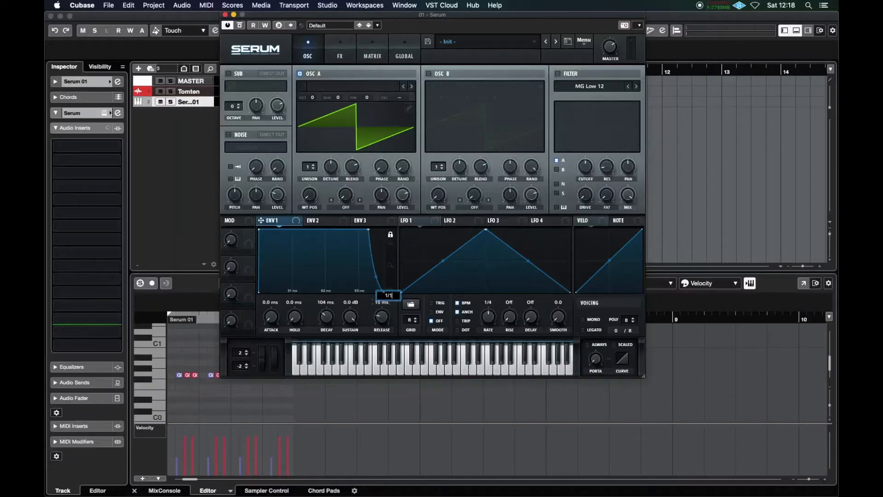
key(Return)
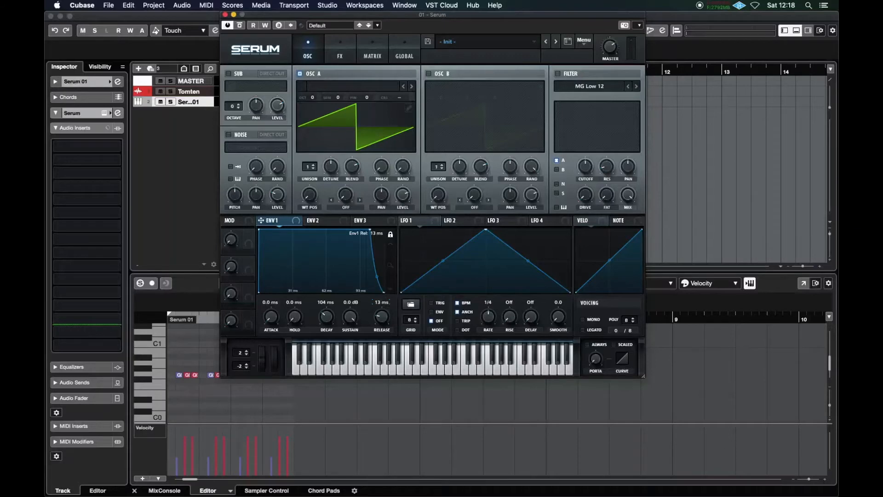
- Set Envelope 2 to 0.0 ms attack, 1/16 decay and 1/128 release
click(311, 221)
drag(270, 314, 276, 393)
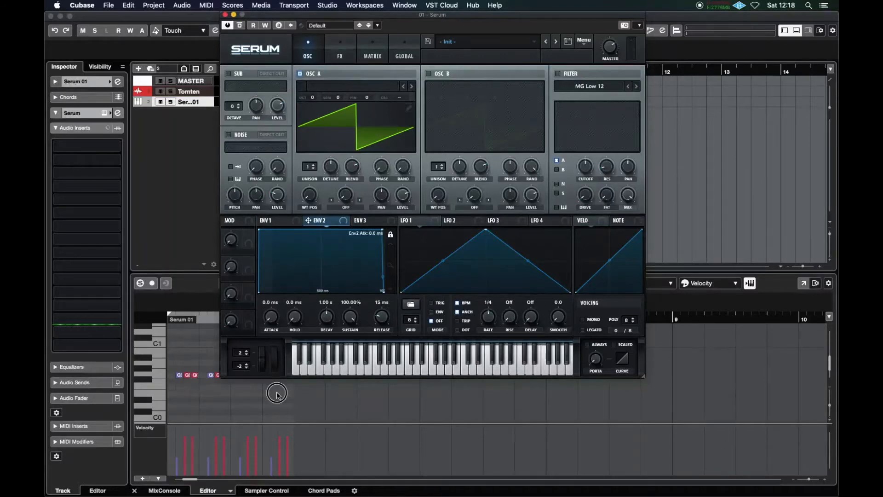
double_click(329, 306)
text(1/16)
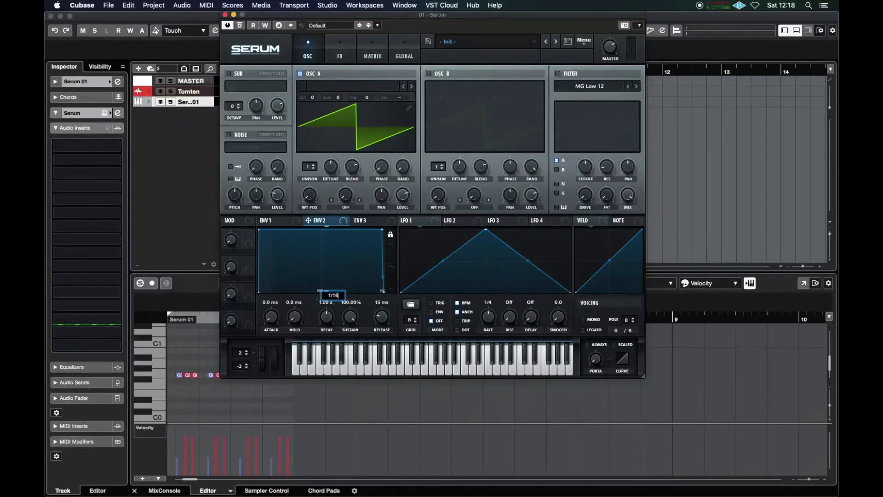
key(Return)
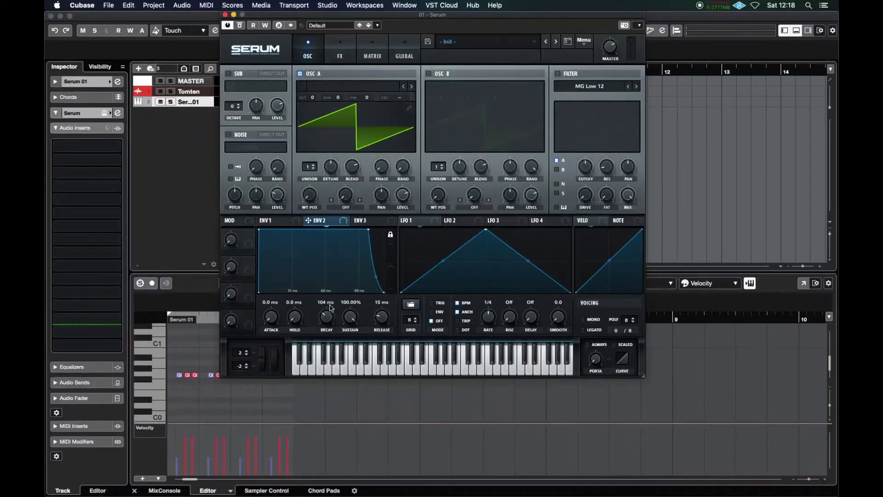
double_click(384, 310)
text(1/128)
key(Return)
- Enable the MG Low 12 filter with a low cutoff and assign velocity to modulate oscillator A's level
click(558, 74)
drag(585, 169, 613, 307)
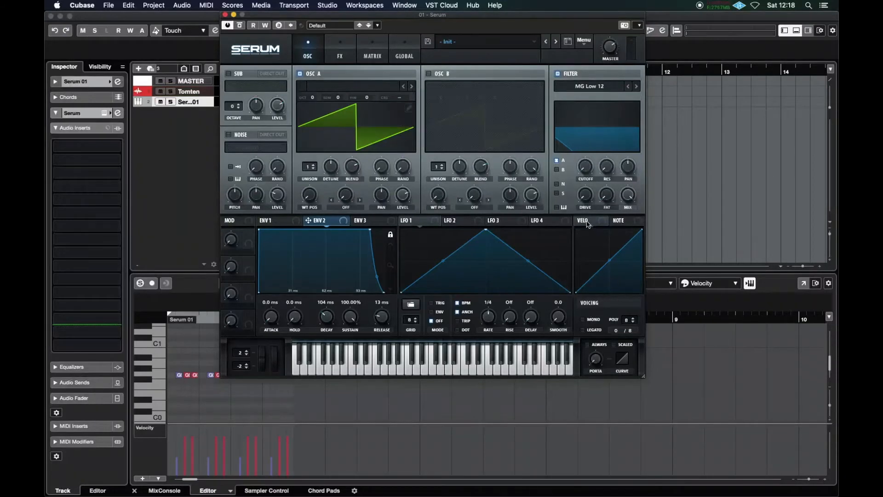
drag(578, 223, 373, 185)
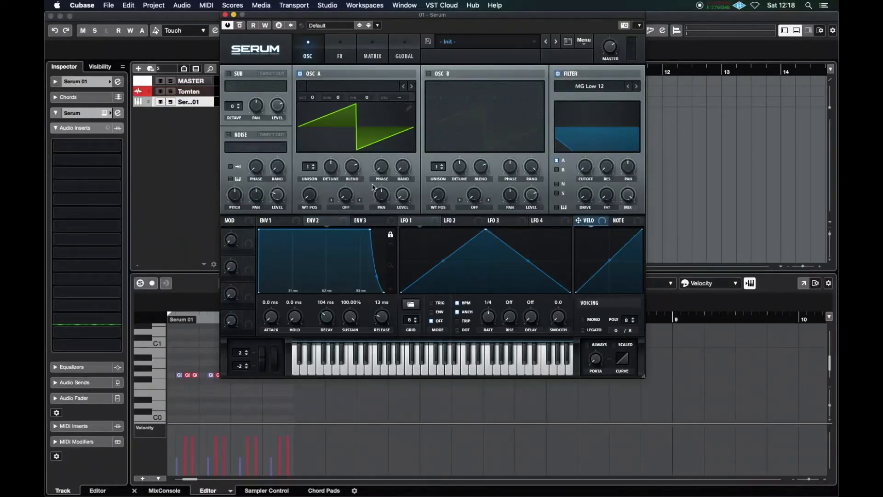
drag(578, 222, 403, 197)
- Route Envelope 2 to the key-tracked filter cutoff and shape the envelope with 64.67% sustain and a curved decay
drag(309, 223, 585, 169)
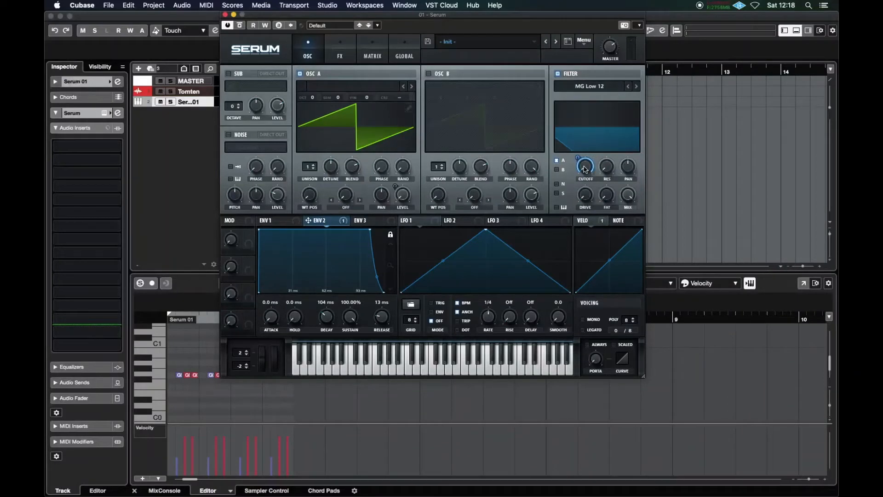
click(558, 210)
drag(357, 319, 357, 359)
drag(315, 248, 316, 252)
- Audition the bass pattern, and insert Saturn 2 in the first audio insert slot of the Serum 01 track
key(space)
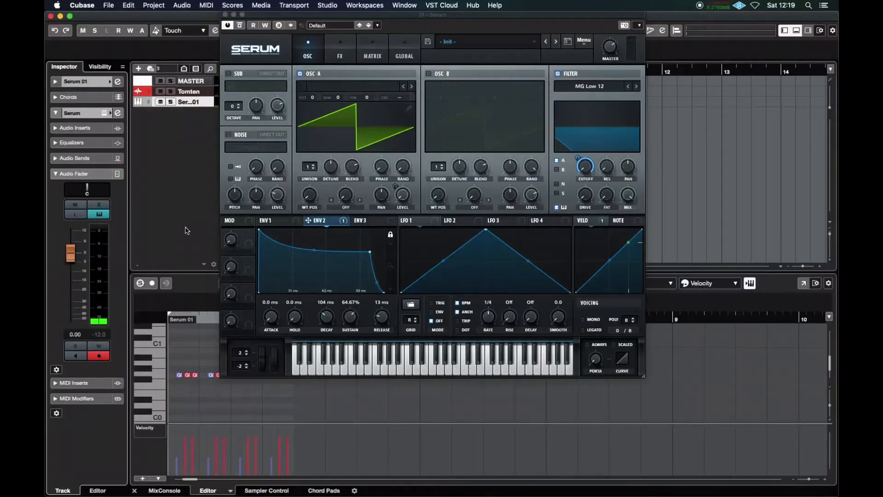
click(225, 15)
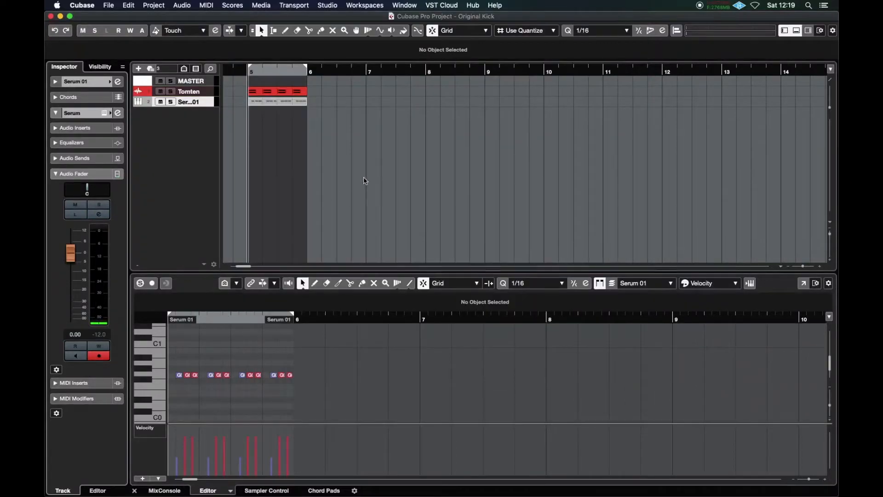
click(97, 128)
click(115, 146)
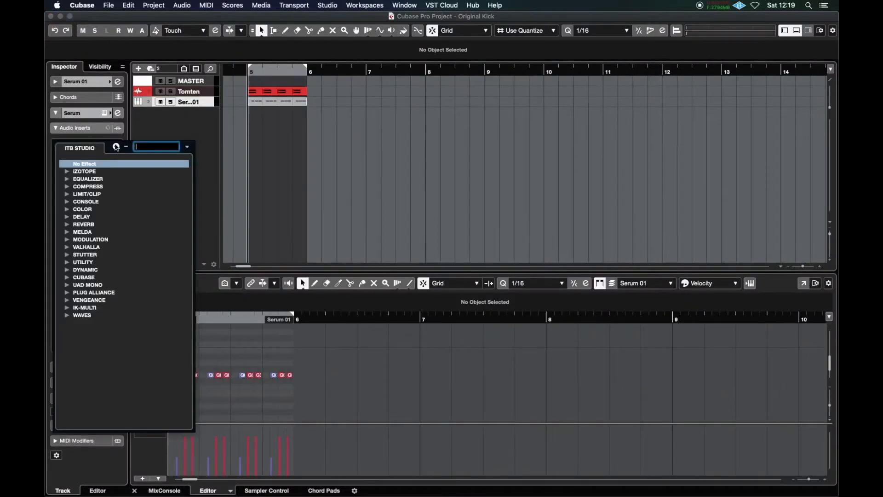
text(satur)
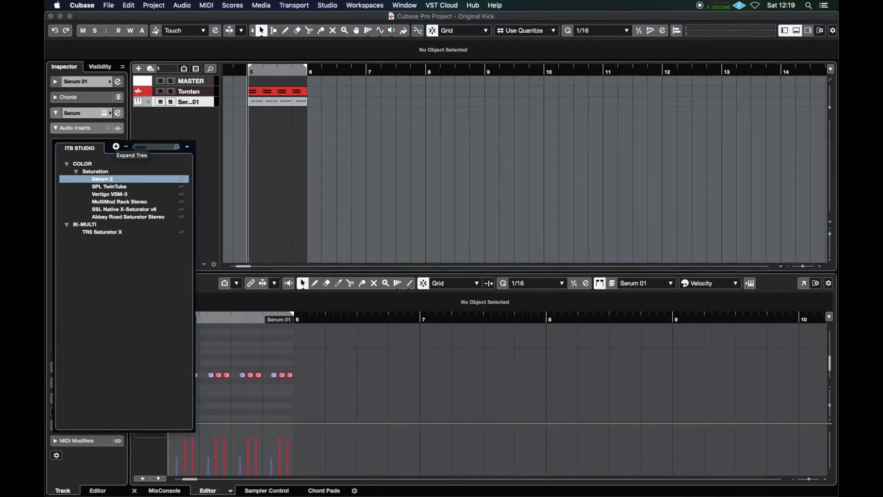
key(Return)
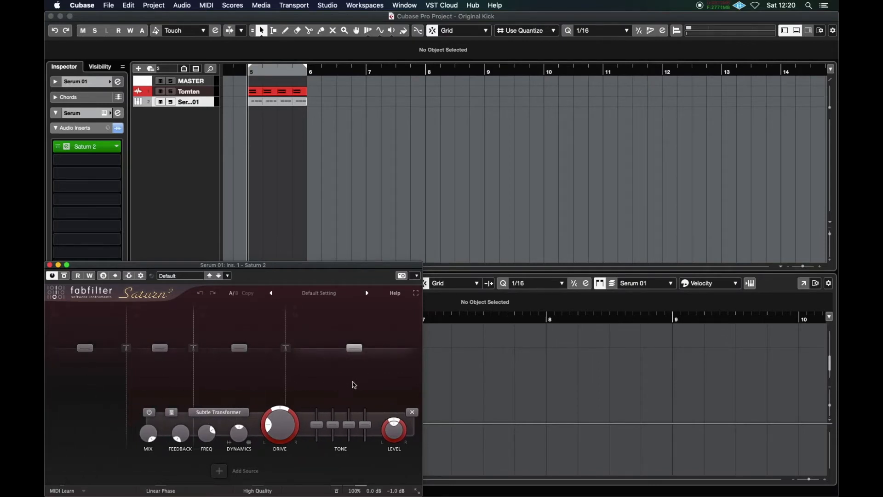
- Look through the Saturn 2 bands and split the highest band with an additional crossover
click(260, 384)
click(172, 381)
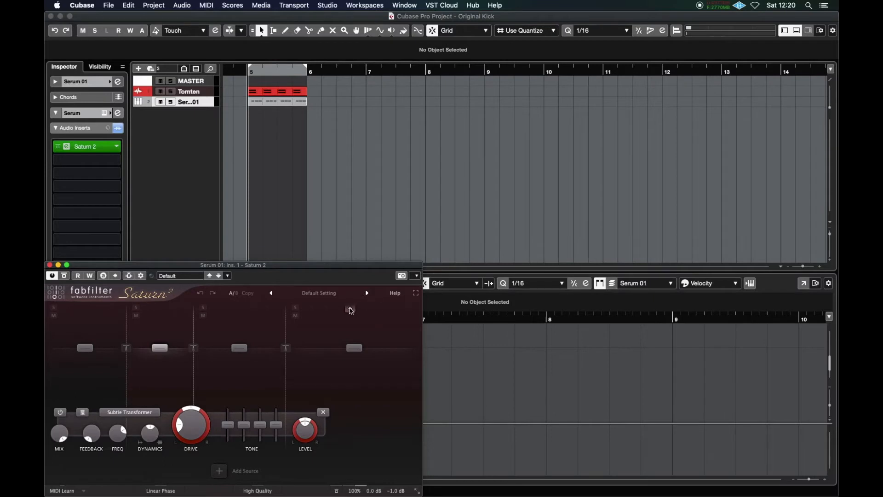
click(359, 310)
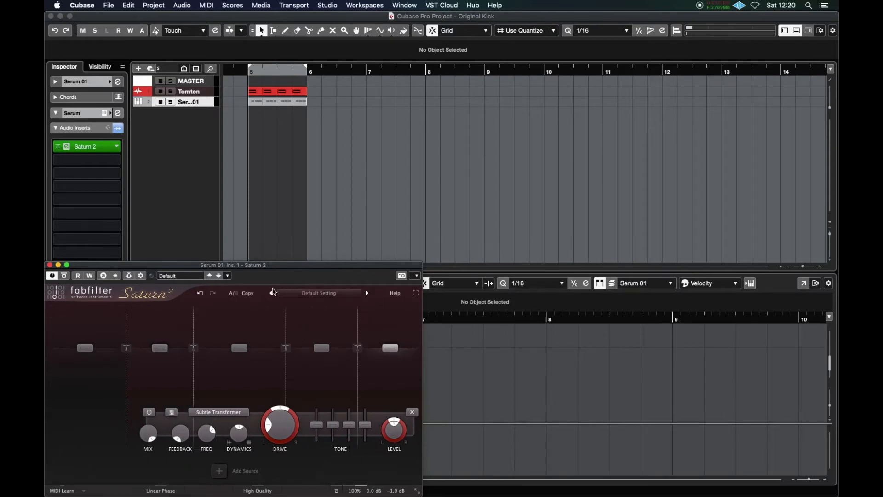
- Load the first stored preset from the Saturn 2 preset browser
click(227, 276)
click(244, 282)
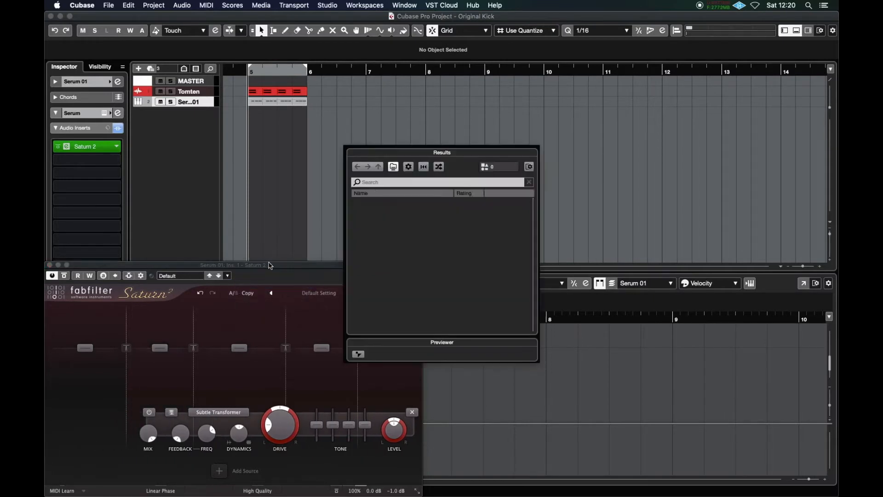
double_click(411, 202)
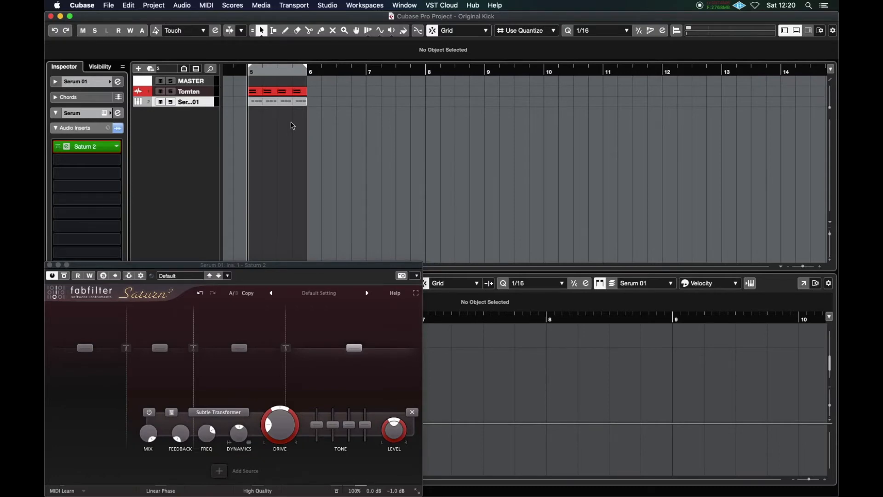
- Show the VPS Scope and SPAN Plus analyzers of the MASTER track and play the kick and bass loop
click(199, 82)
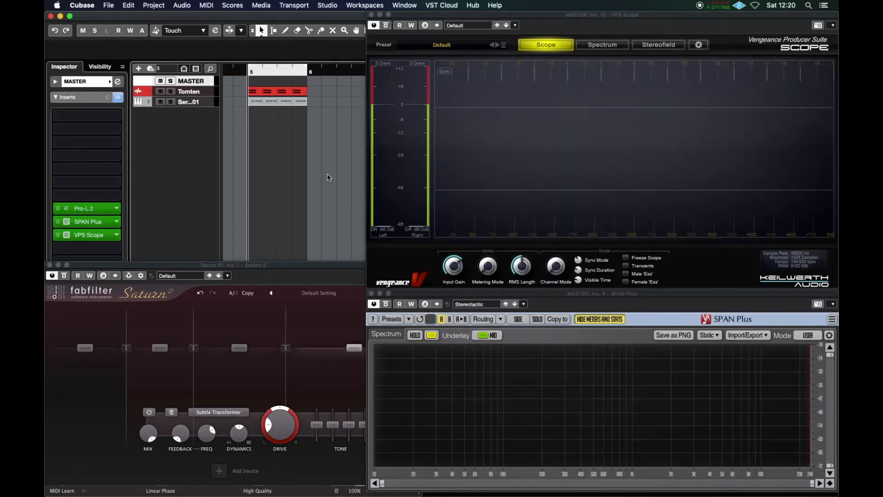
key(space)
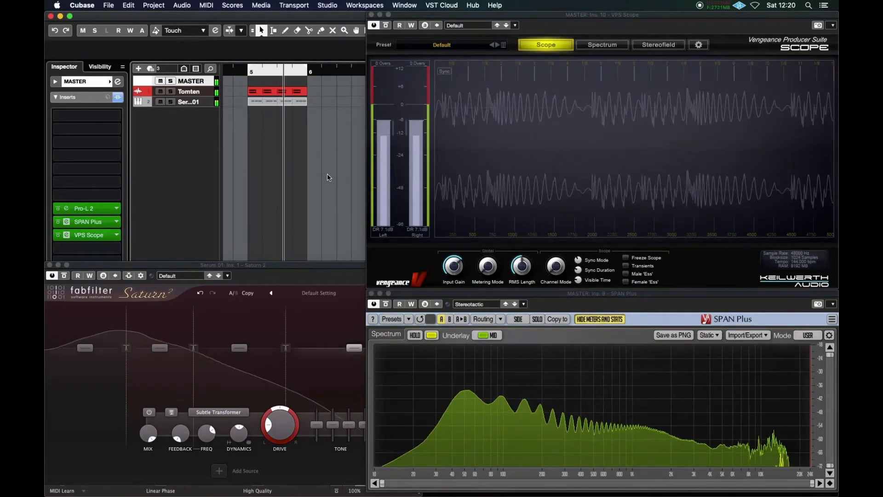
- Open Serum on the Serum 01 track, enter a new master volume and audition the kick and bass loop
click(195, 102)
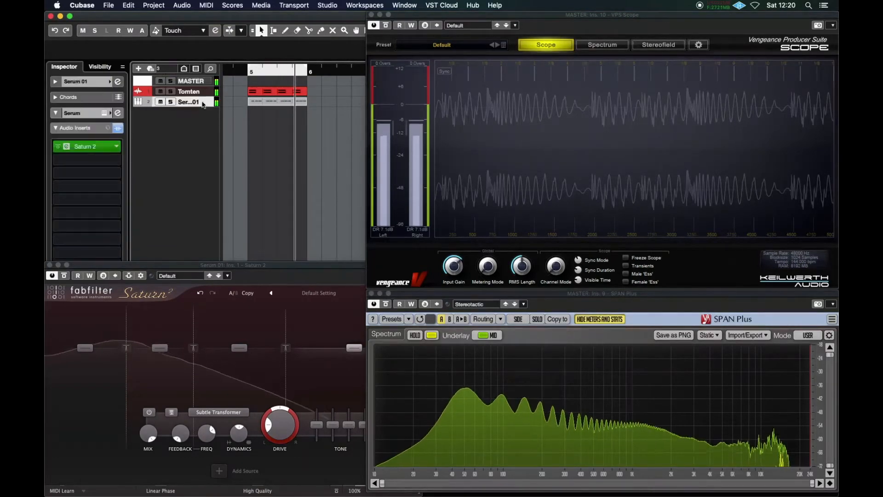
click(105, 113)
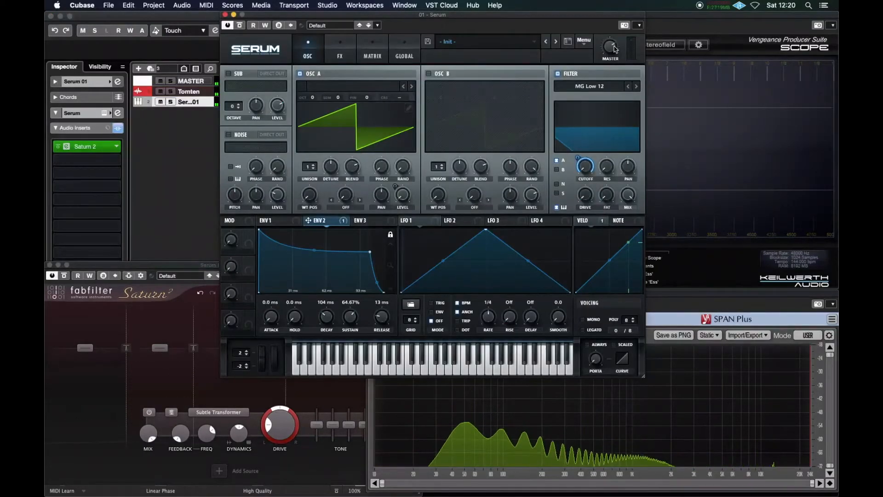
mouse_move(612, 49)
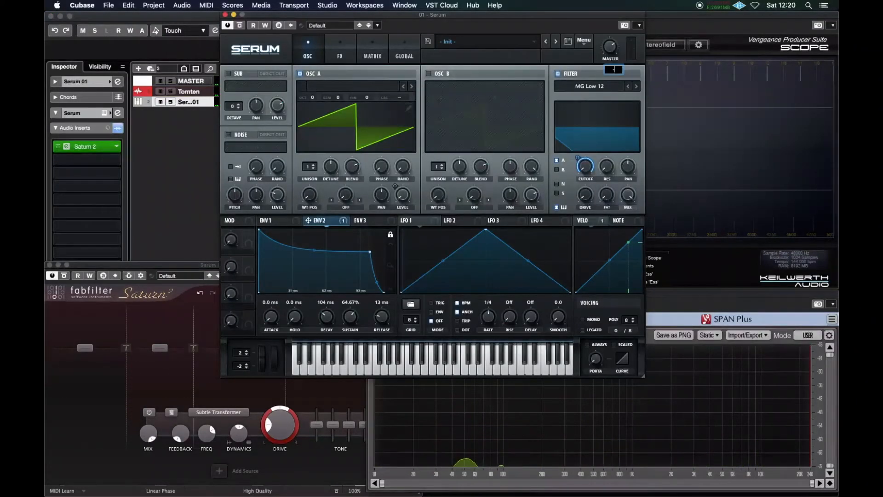
click(225, 15)
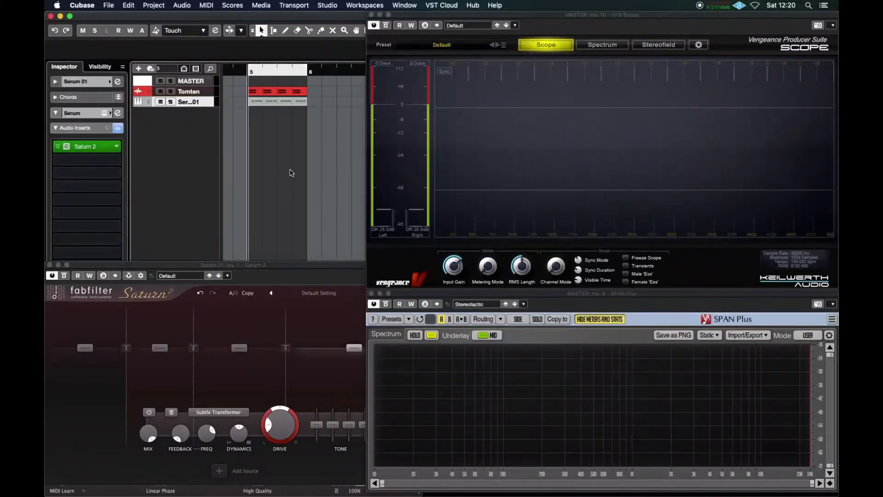
key(space)
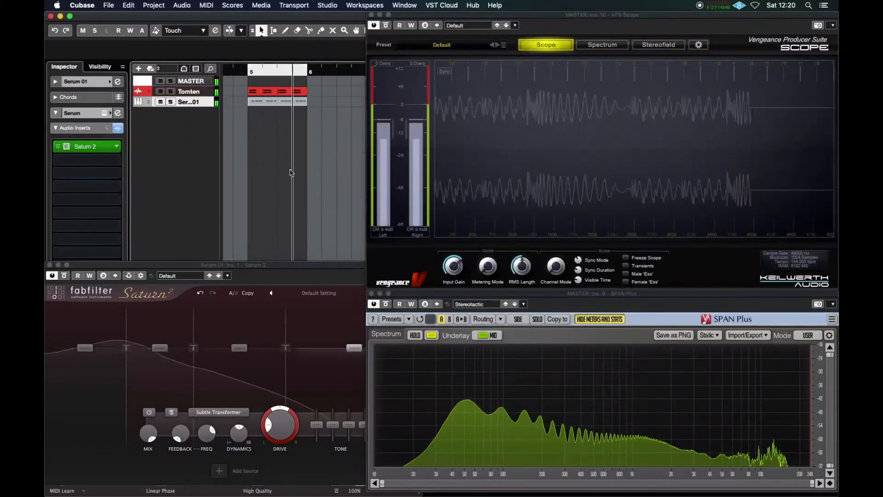
key(space)
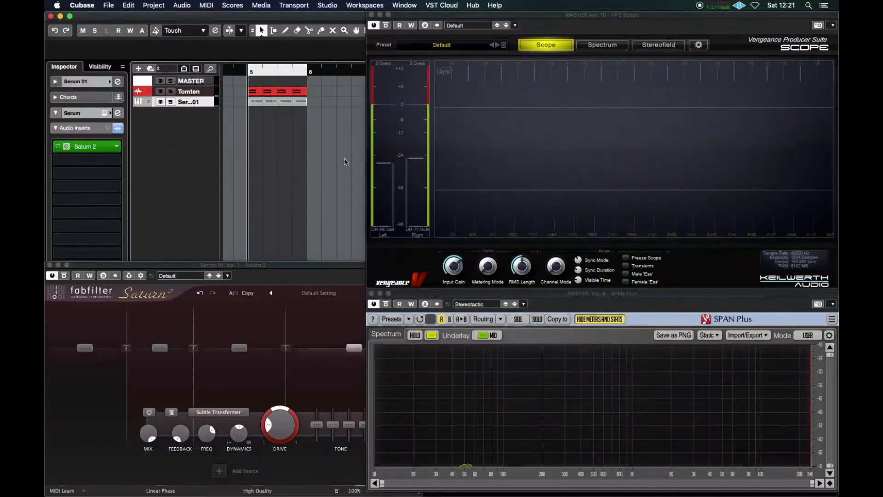
- Lower Saturn 2's Band 1 crossover to about 42 Hz and the Band 2 crossover to about 134 Hz during loop playback
click(292, 275)
key(space)
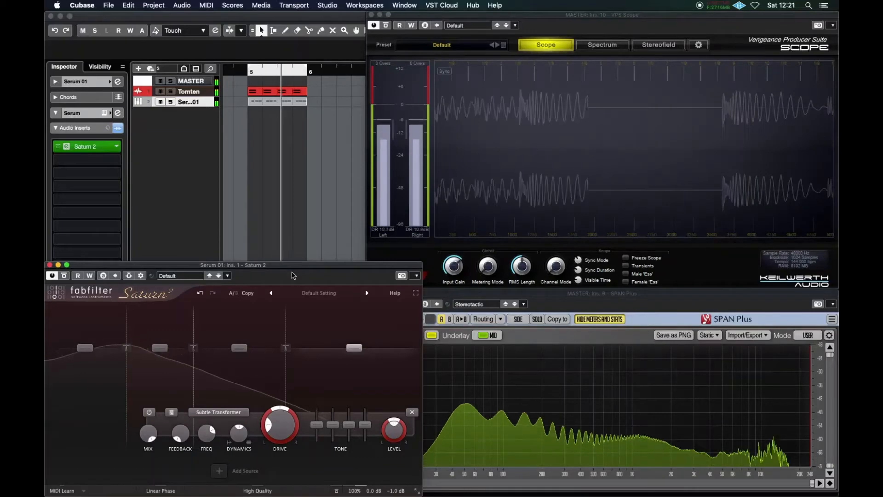
drag(126, 372, 113, 374)
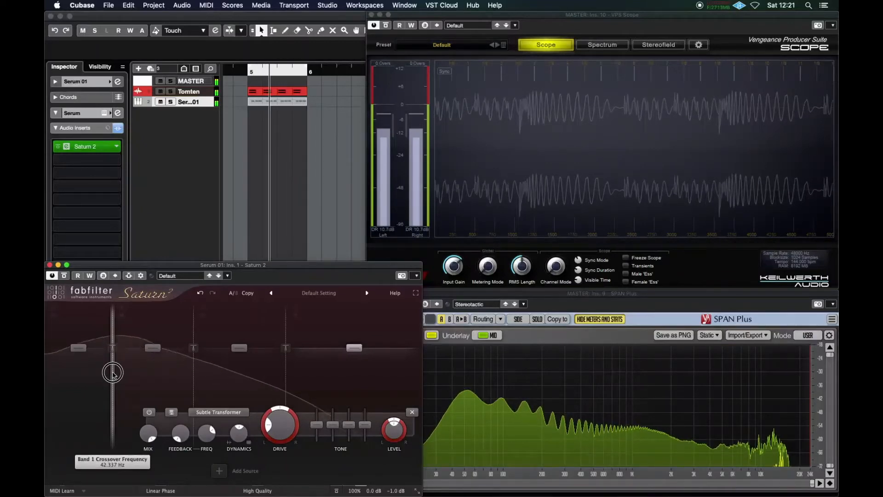
drag(193, 365, 166, 363)
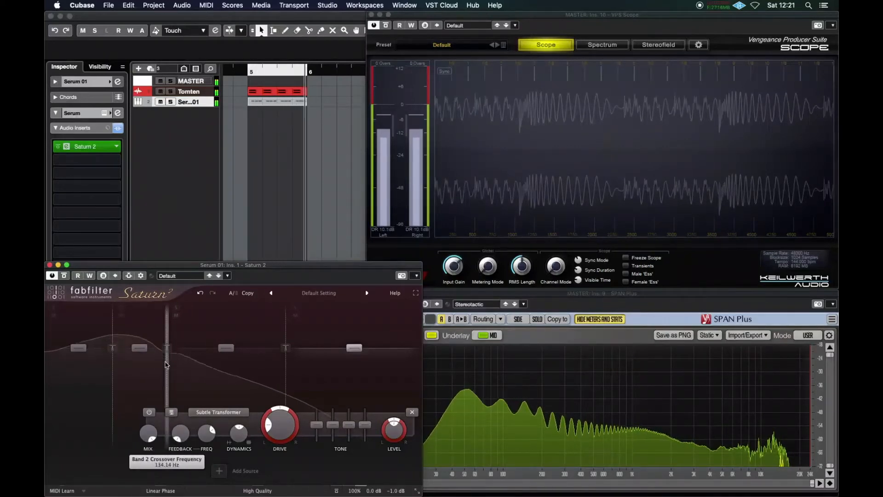
click(269, 224)
key(space)
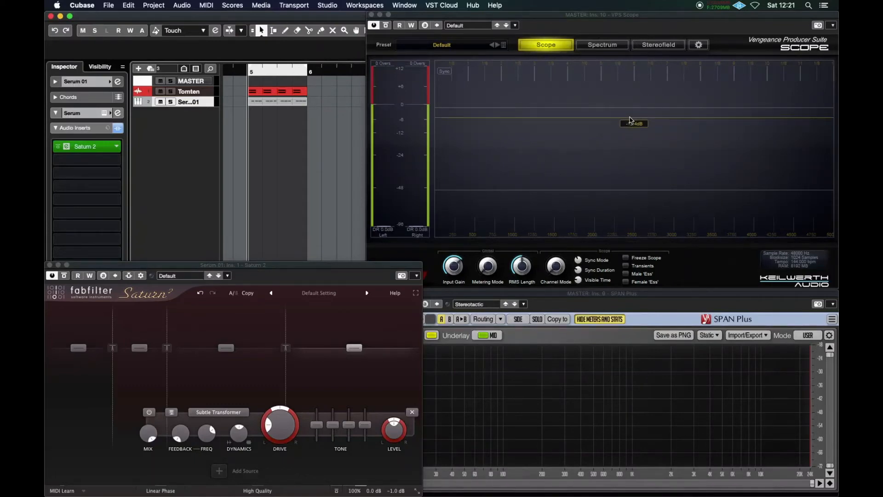
- Shift the third Saturn 2 crossover to a lower frequency, narrowing Band 3, while auditioning the loop
key(space)
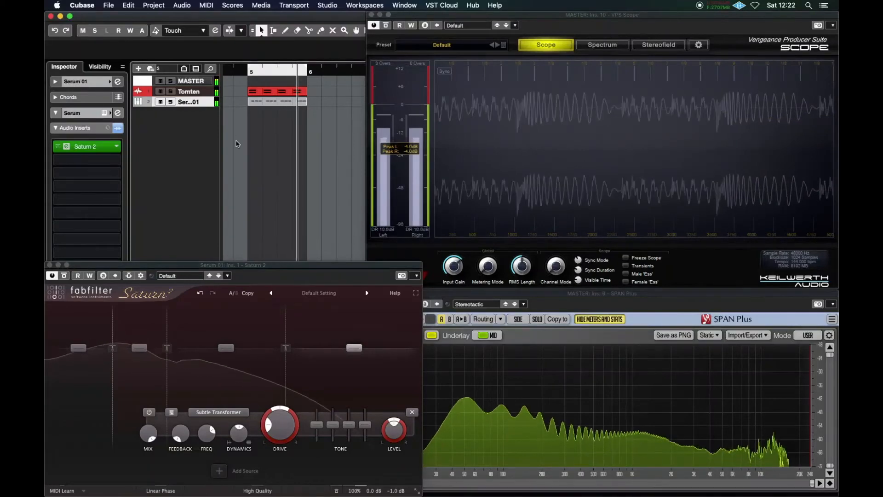
drag(286, 315, 233, 321)
click(287, 173)
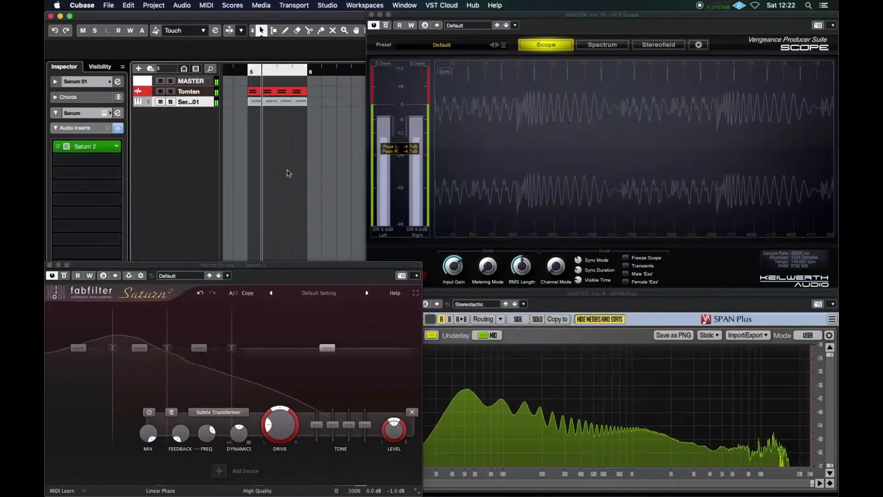
key(space)
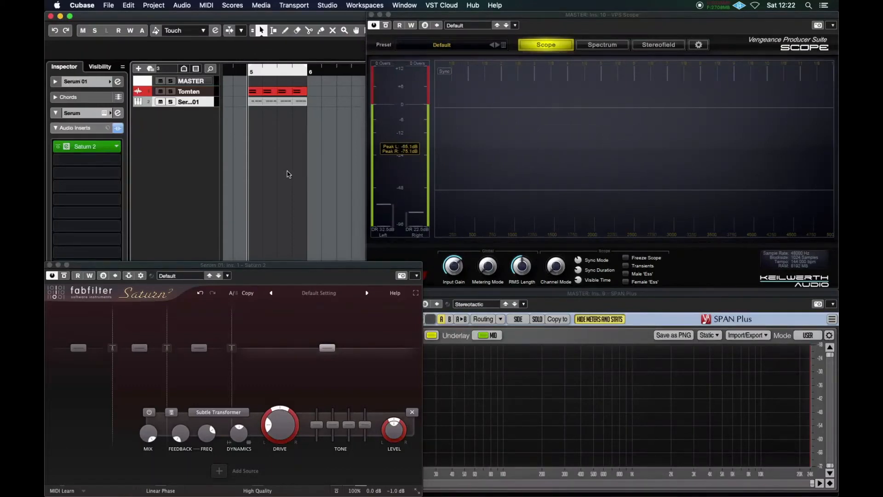
- Set Saturn 2's output gain to 0 dB and compare the playing loop with the plug-in bypassed and active
key(space)
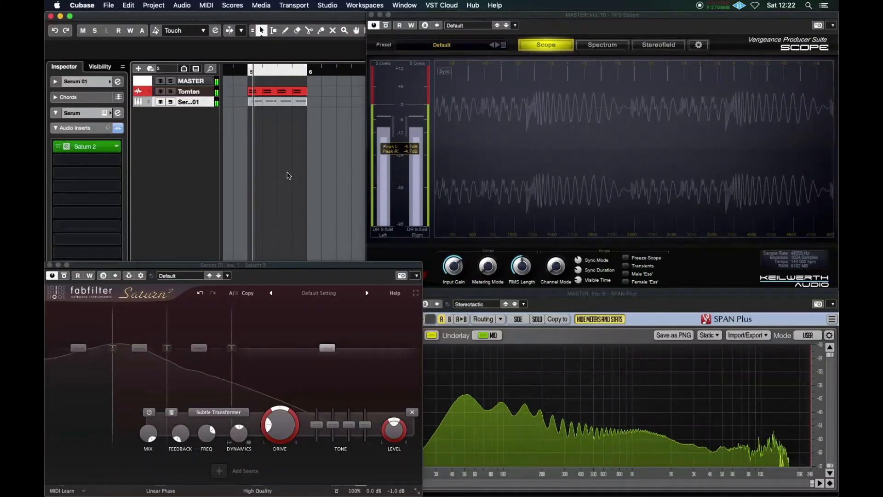
click(64, 276)
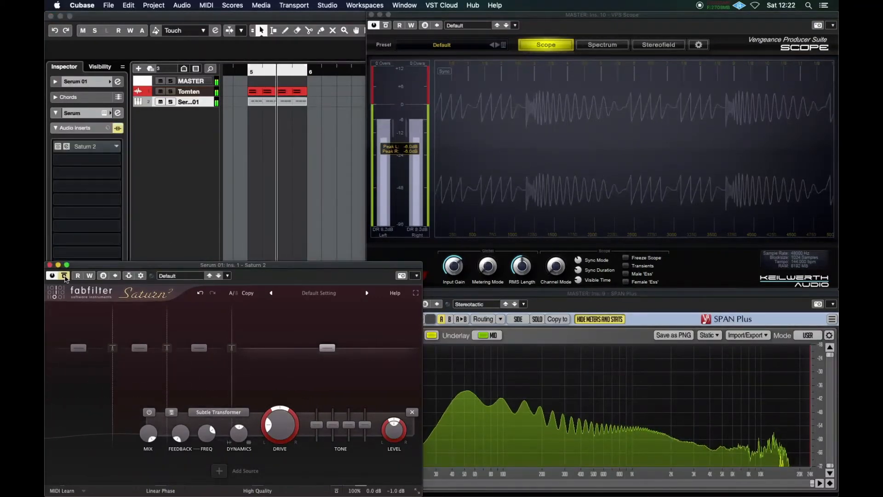
mouse_move(399, 491)
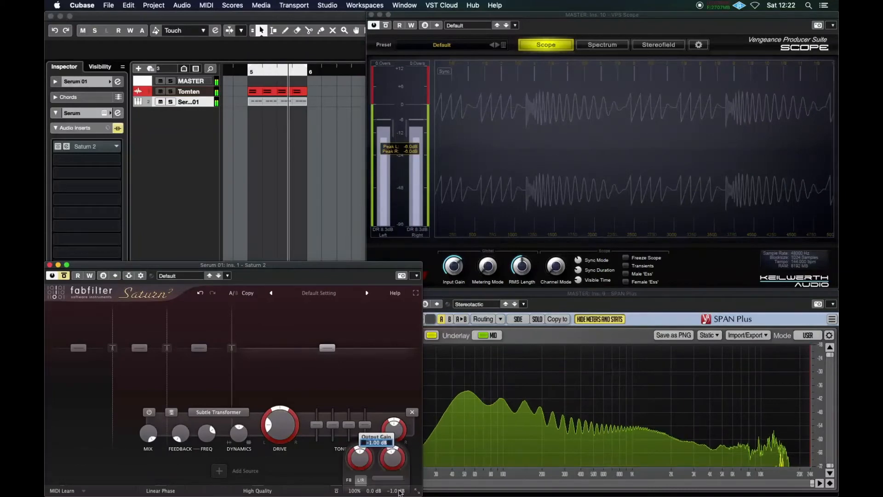
text(0)
key(Return)
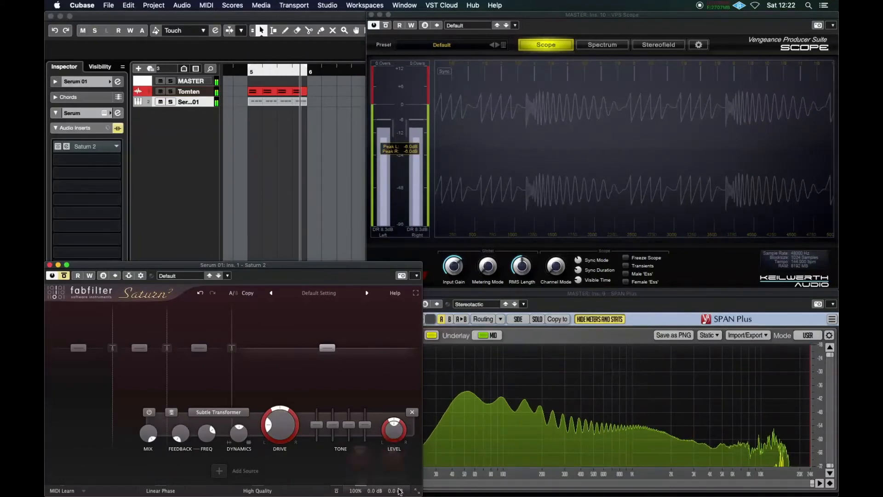
click(65, 276)
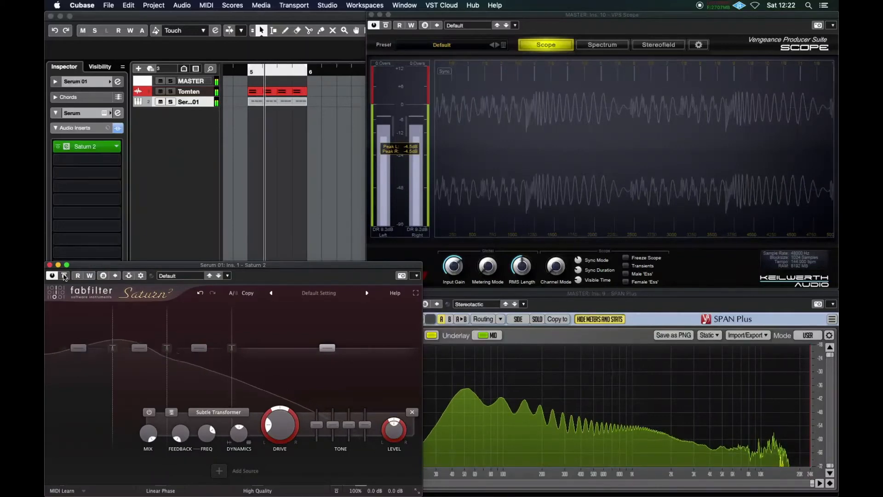
click(64, 275)
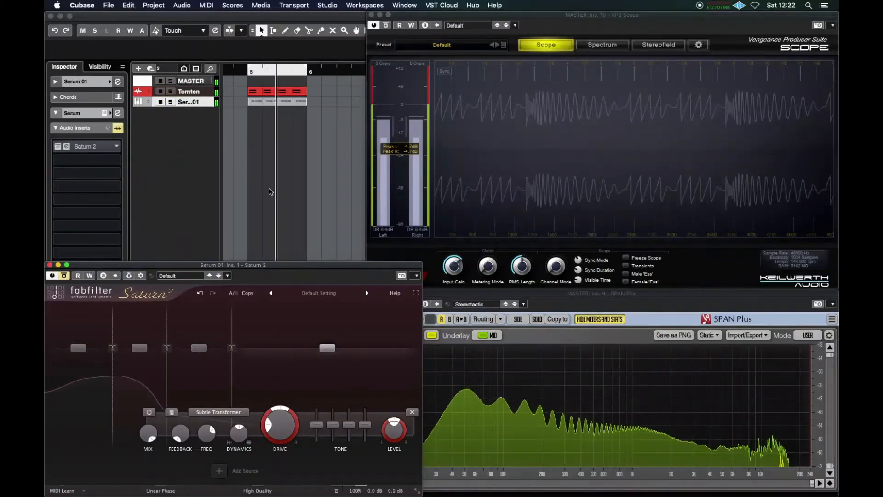
key(space)
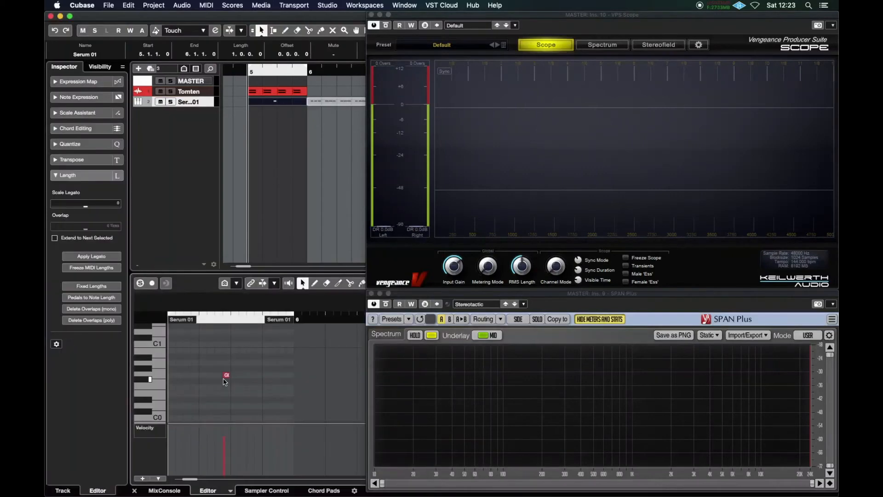
- Start the G0 note at 5.2.1 with a length of 0.0.3.100, and trim its MIDI part to run from 5.1.4 to 5.3.2
drag(223, 374, 201, 376)
drag(184, 324, 208, 322)
drag(277, 323, 224, 322)
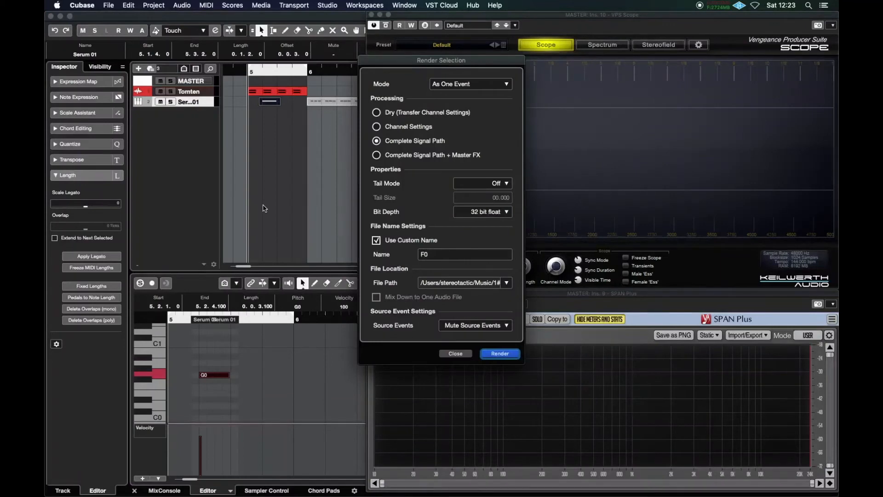
- Render the selected MIDI part through the complete signal path under the name G0, and mute the Serum 01 track
click(425, 256)
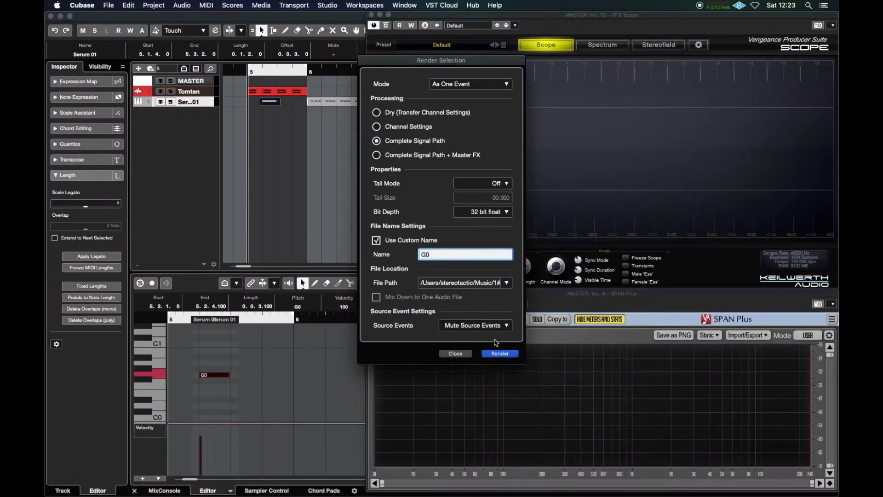
key(Return)
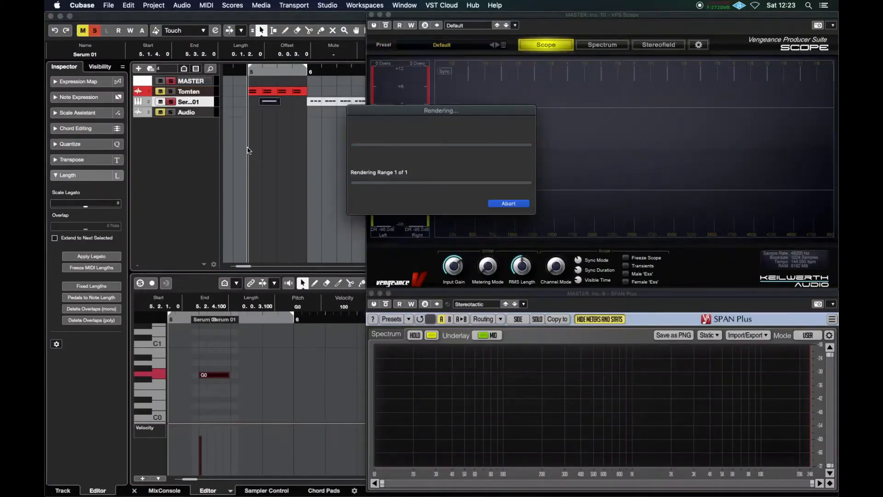
click(160, 103)
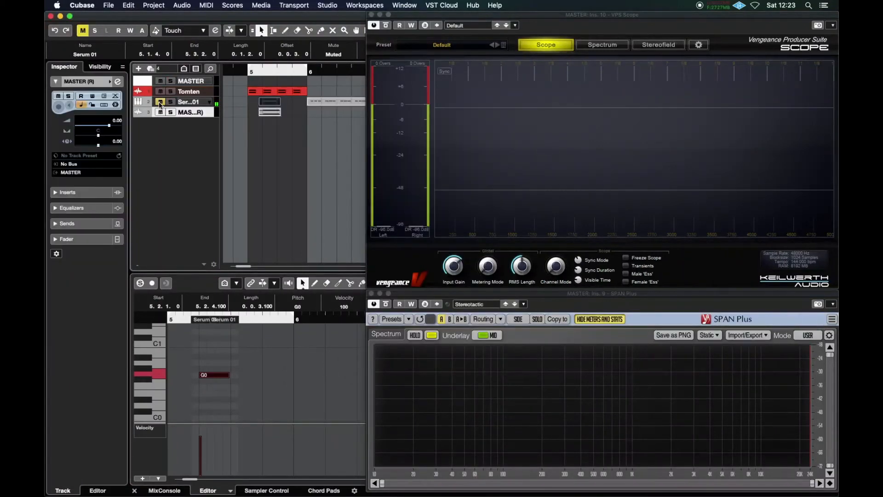
- Enlarge the rendered audio track for a closer view of the G0 clip, and close the VPS Scope and SPAN Plus windows
drag(192, 117, 191, 211)
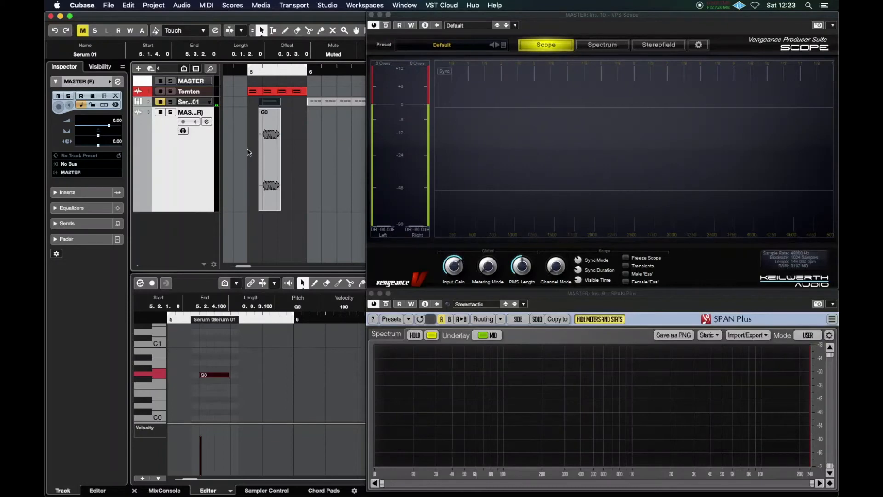
right_click(263, 158)
click(333, 151)
drag(242, 104, 338, 240)
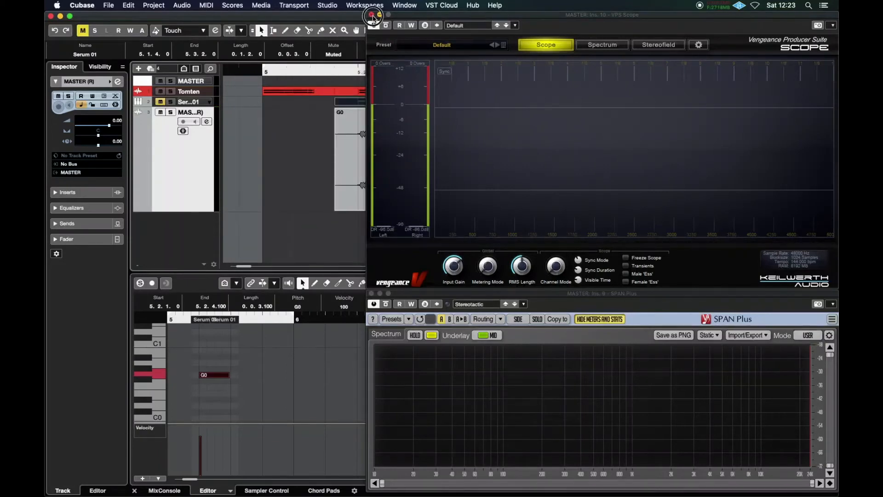
click(373, 15)
click(372, 294)
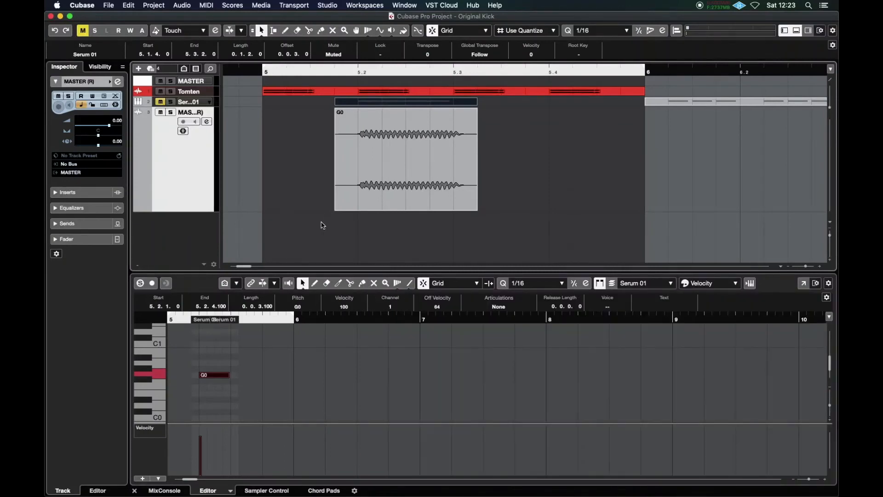
- Trim the silence before the G0 clip's first transient and align the clip's start with 5.2.1
drag(335, 209, 358, 211)
right_click(356, 231)
click(397, 234)
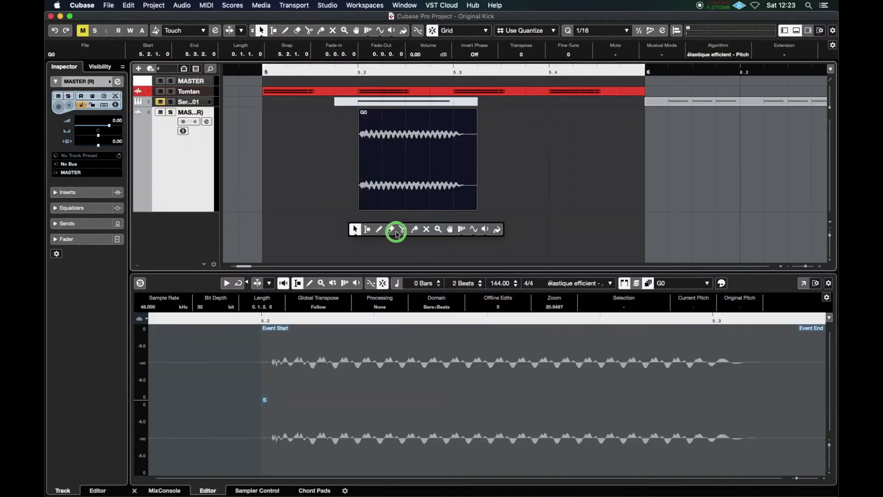
click(439, 229)
drag(361, 110, 381, 219)
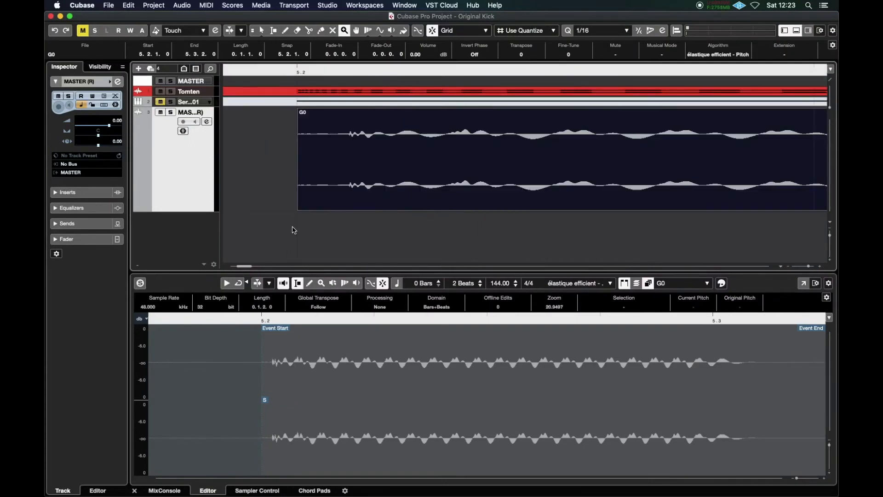
drag(301, 209, 352, 217)
key(ctrl+z)
- Shorten the G0 clip to one sixteenth note and place it at 5.1.2
right_click(301, 169)
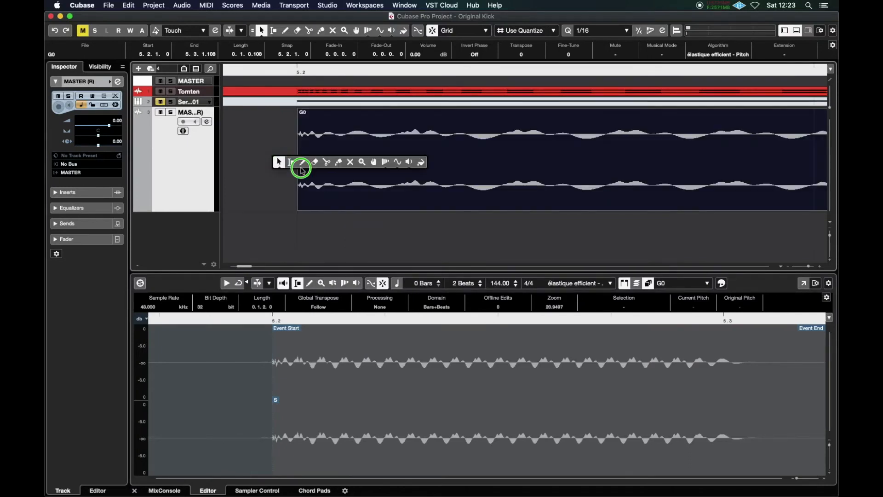
click(362, 163)
double_click(282, 177)
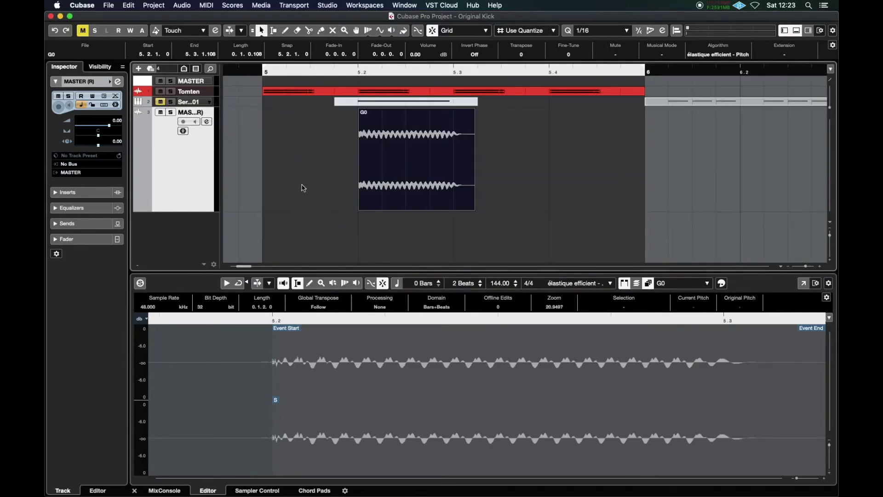
drag(441, 181, 368, 184)
drag(400, 209, 313, 204)
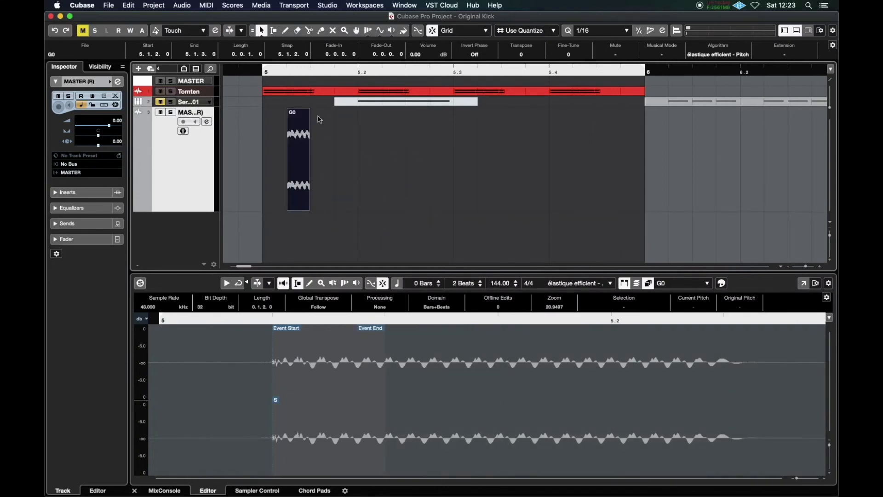
- Add a short fade-out to the sixteenth-note G0 clip and duplicate it twice to fill the rest of the beat
drag(309, 112, 313, 118)
key(super+d)
key(super+d)
- Set the first G0 clip's volume to -9 dB and combine the three clips into one audio part
click(299, 149)
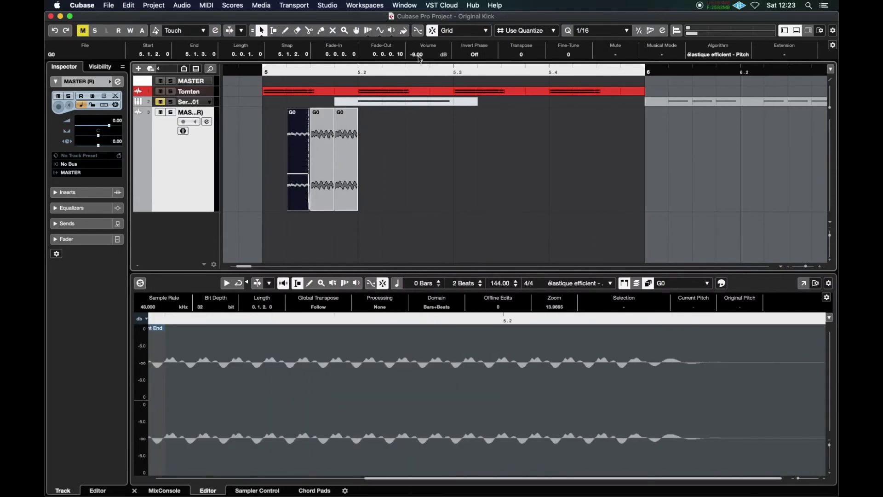
right_click(276, 154)
click(270, 154)
drag(251, 149, 468, 173)
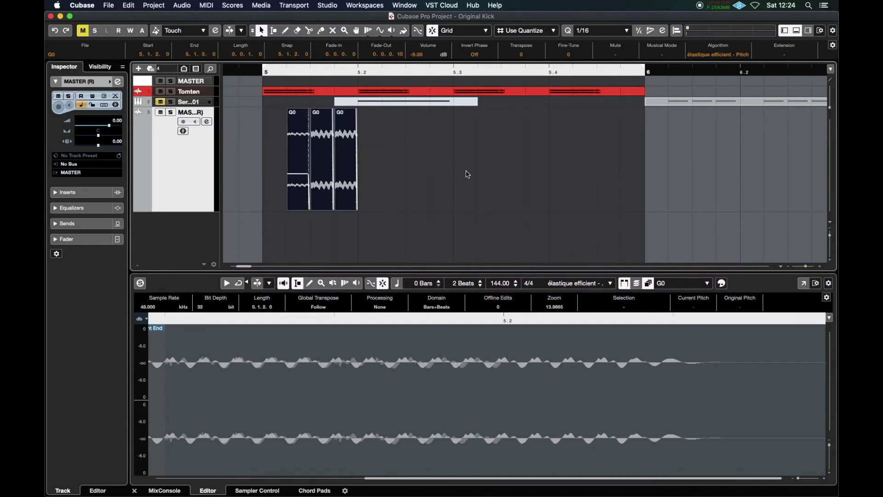
key(super+g)
- Extend the audio part's start to the beginning of bar 5 and repeat it across the remaining three beats
drag(288, 209, 265, 207)
drag(356, 160, 584, 162)
click(395, 235)
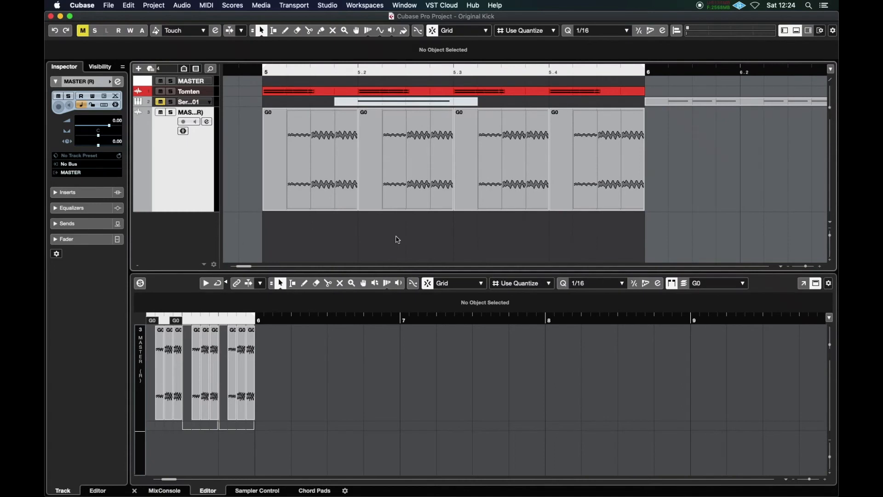
- Play the looped bar and open SPAN Plus and VPS Scope from the MASTER track's inserts to examine the signal
key(space)
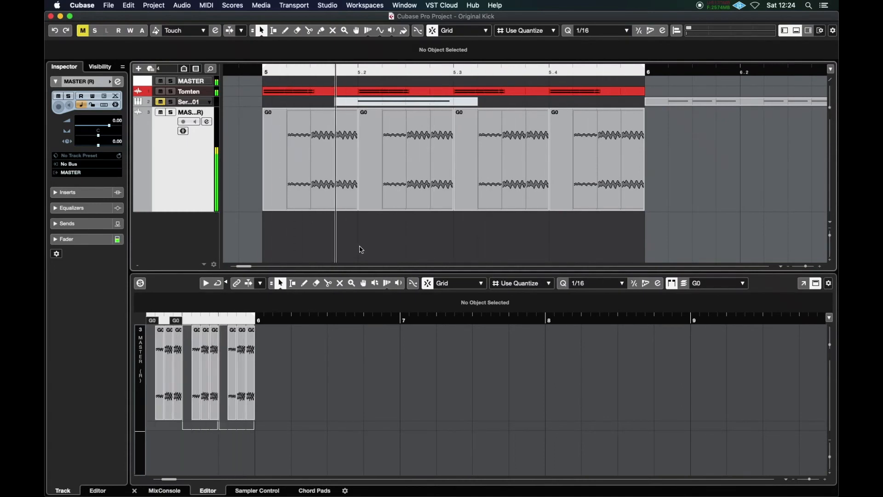
click(69, 192)
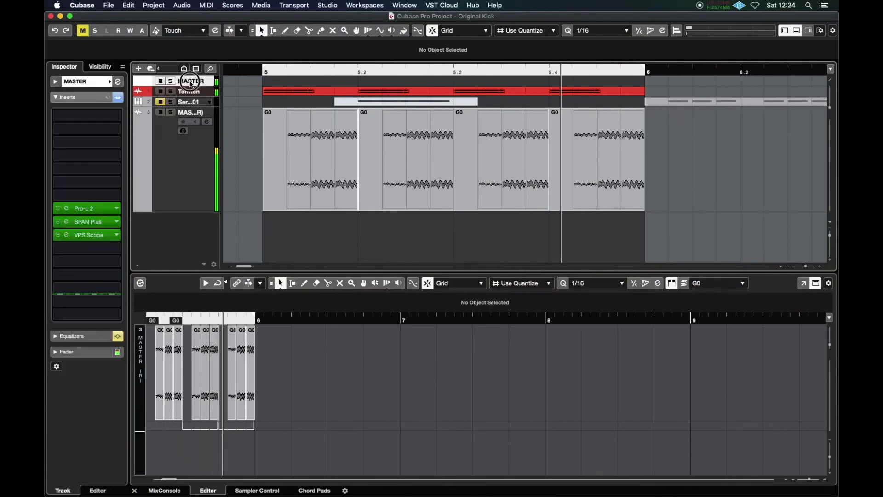
click(98, 226)
click(90, 235)
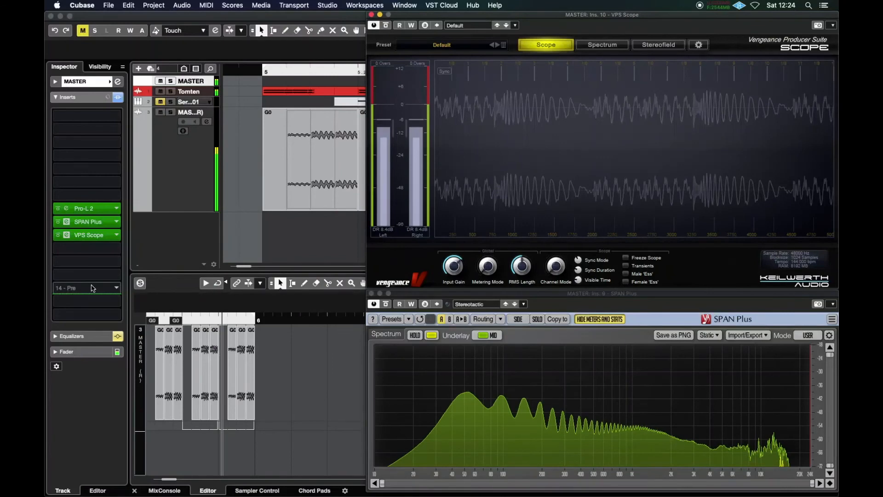
- Insert LFOTool in the first insert slot of the MASTER (R) audio track
click(192, 187)
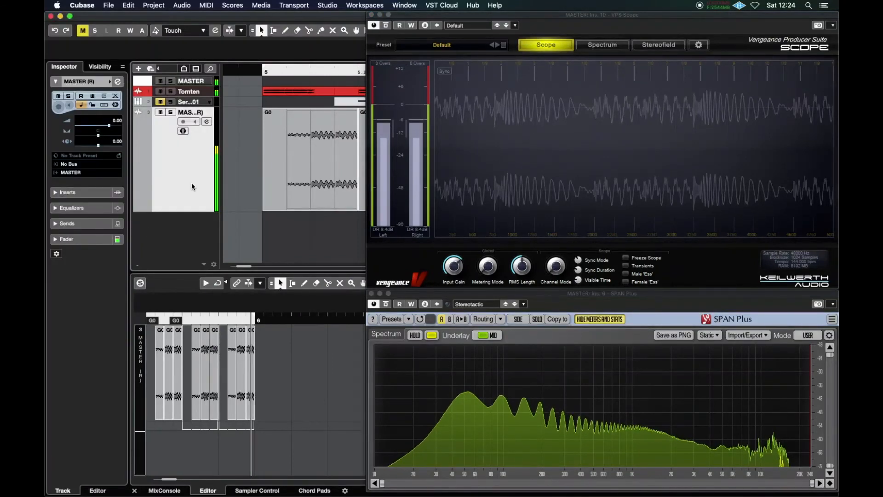
click(67, 192)
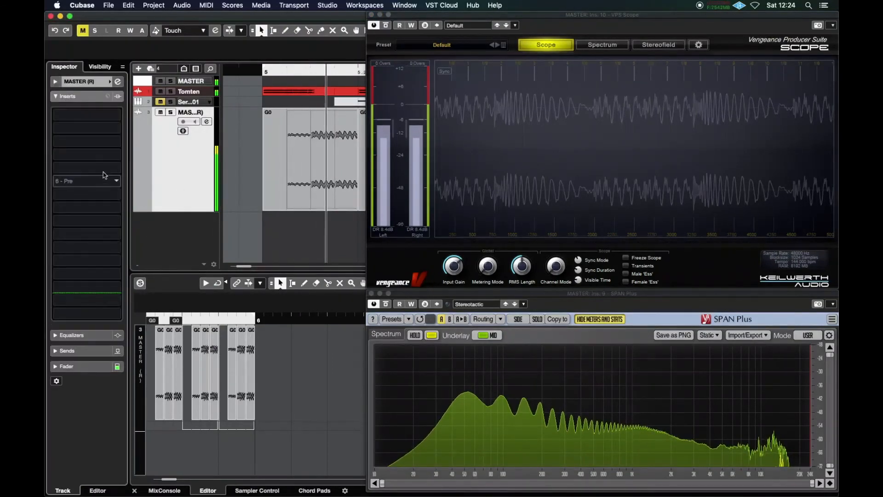
click(87, 114)
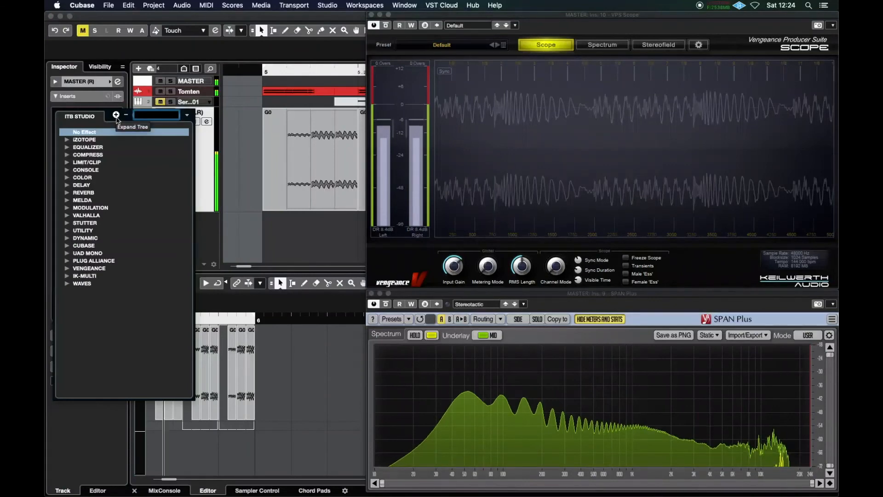
text(lfo)
key(Return)
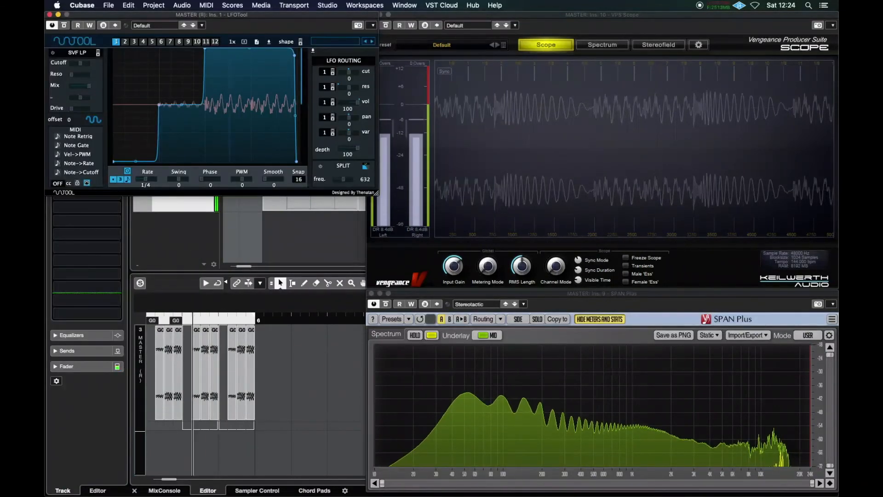
- Stop playback and latch LFOTool's graph view to inspect the volume curve, then close the plug-in
key(space)
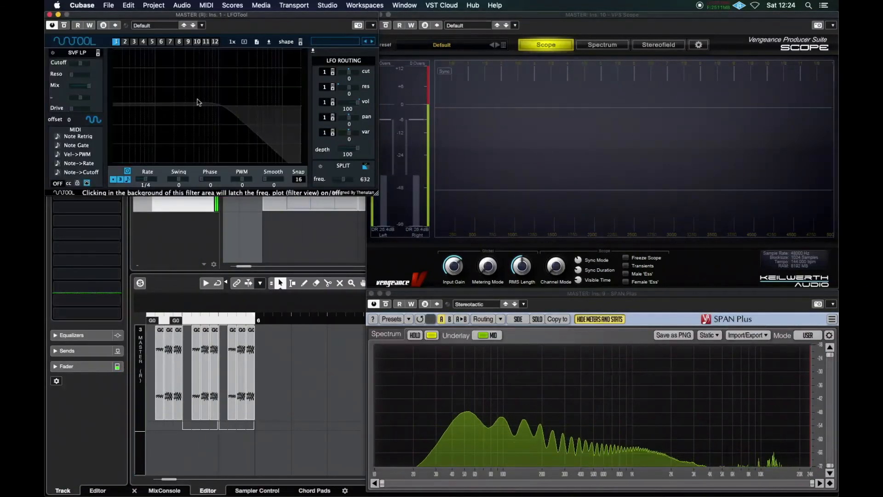
click(199, 102)
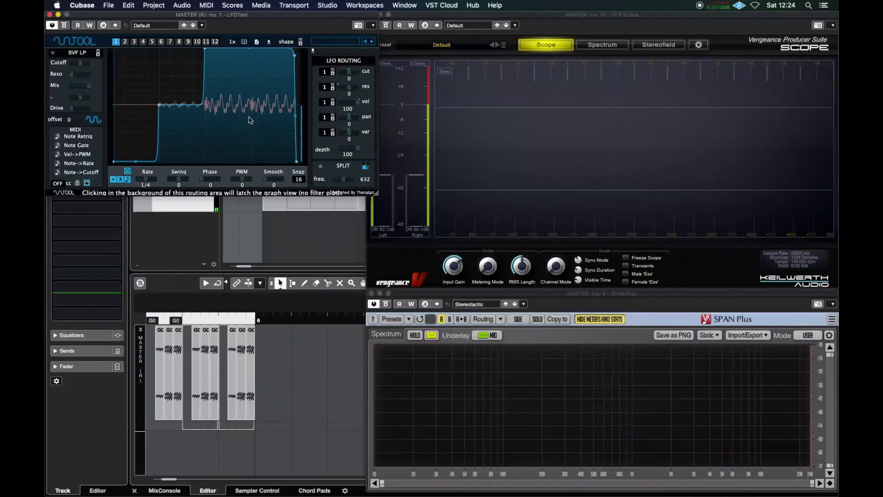
mouse_move(376, 192)
mouse_down()
mouse_move(355, 192)
mouse_move(362, 199)
mouse_up()
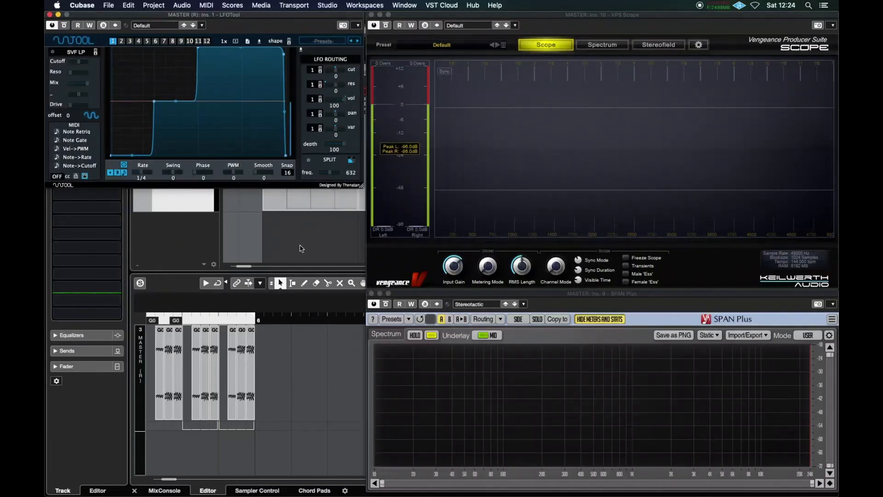
click(50, 15)
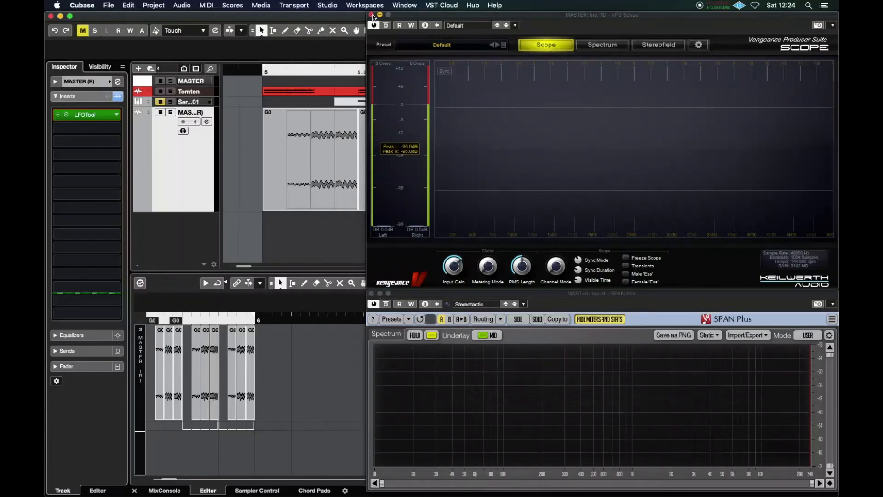
- Close the scope, the spectrum analyser and the audio part editor so the whole arrangement is in view
click(371, 14)
click(370, 293)
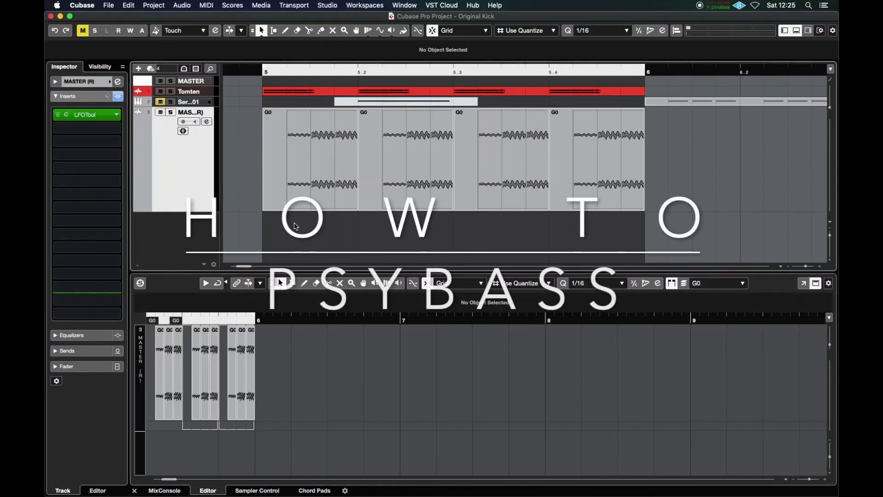
click(135, 491)
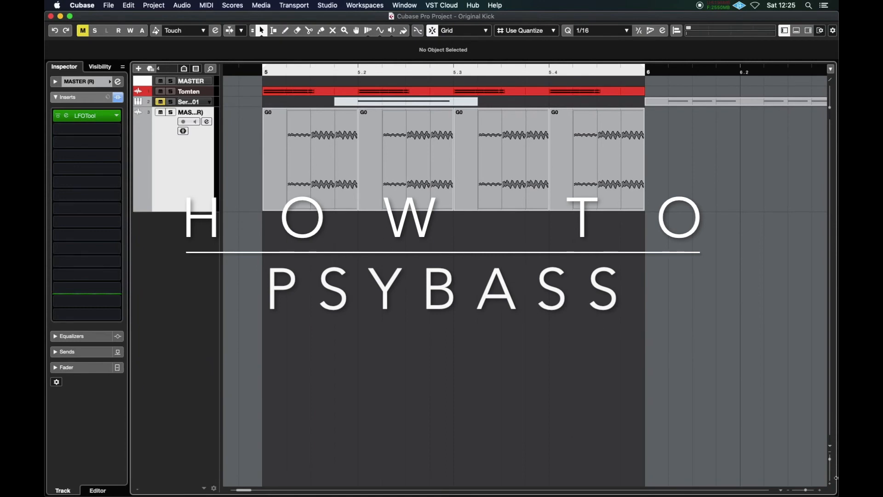
scroll(832, 468, up, 5)
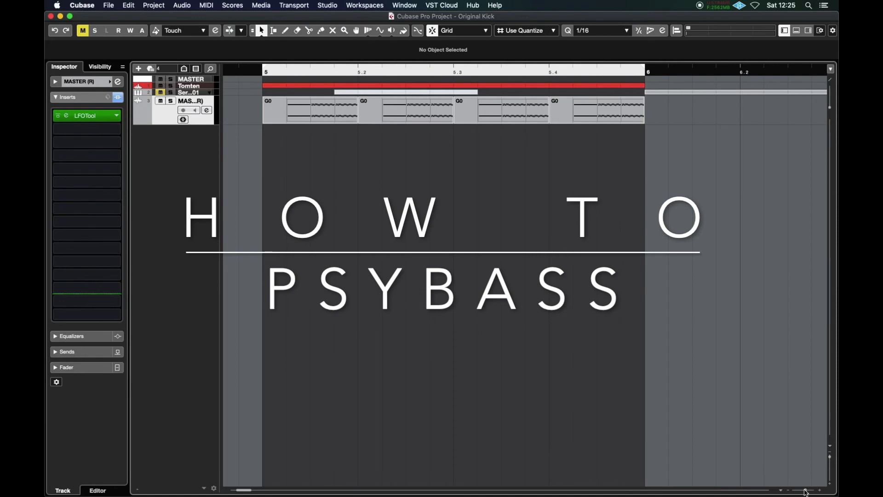
scroll(805, 490, down, 5)
scroll(805, 490, up, 5)
drag(791, 365, 838, 363)
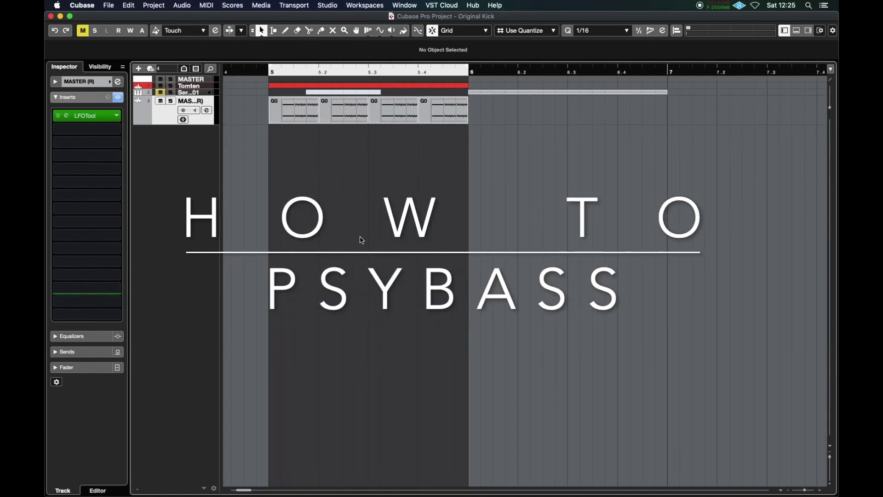
right_click(352, 191)
click(352, 191)
click(539, 92)
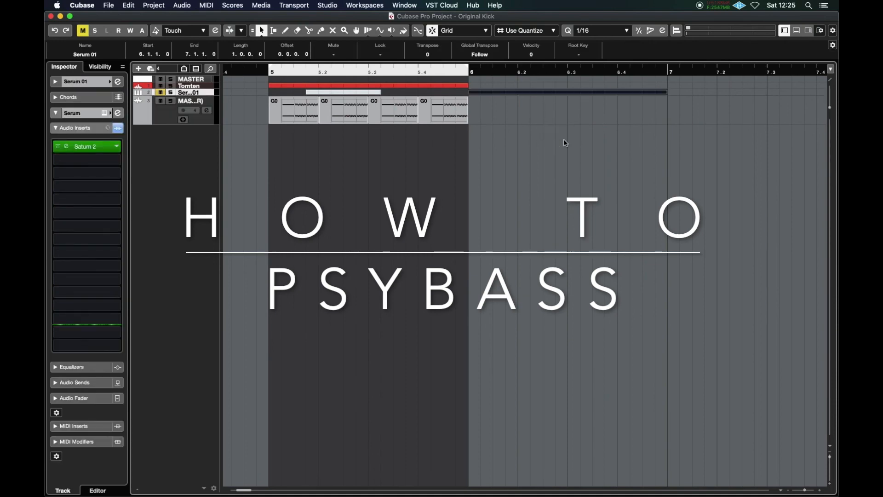
click(566, 143)
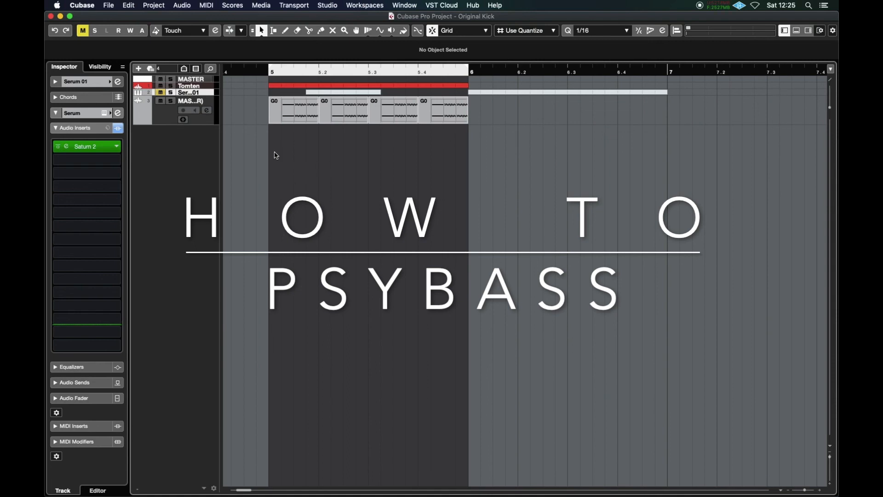
click(92, 146)
click(49, 265)
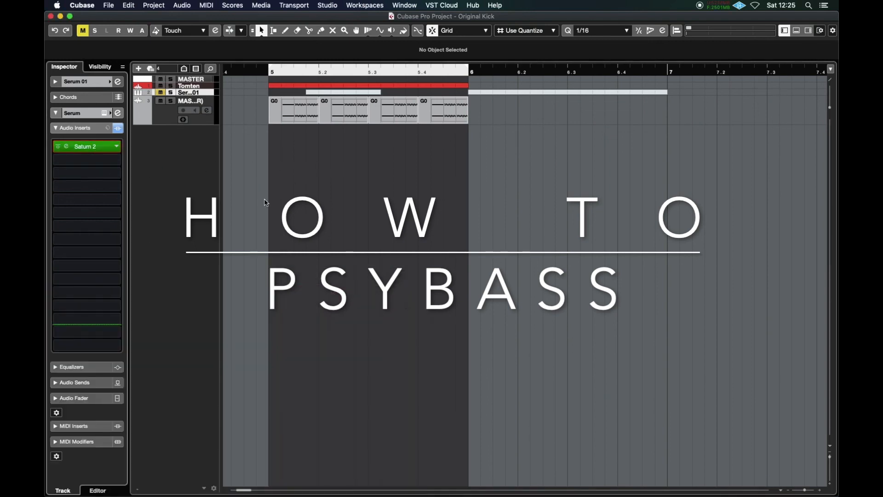